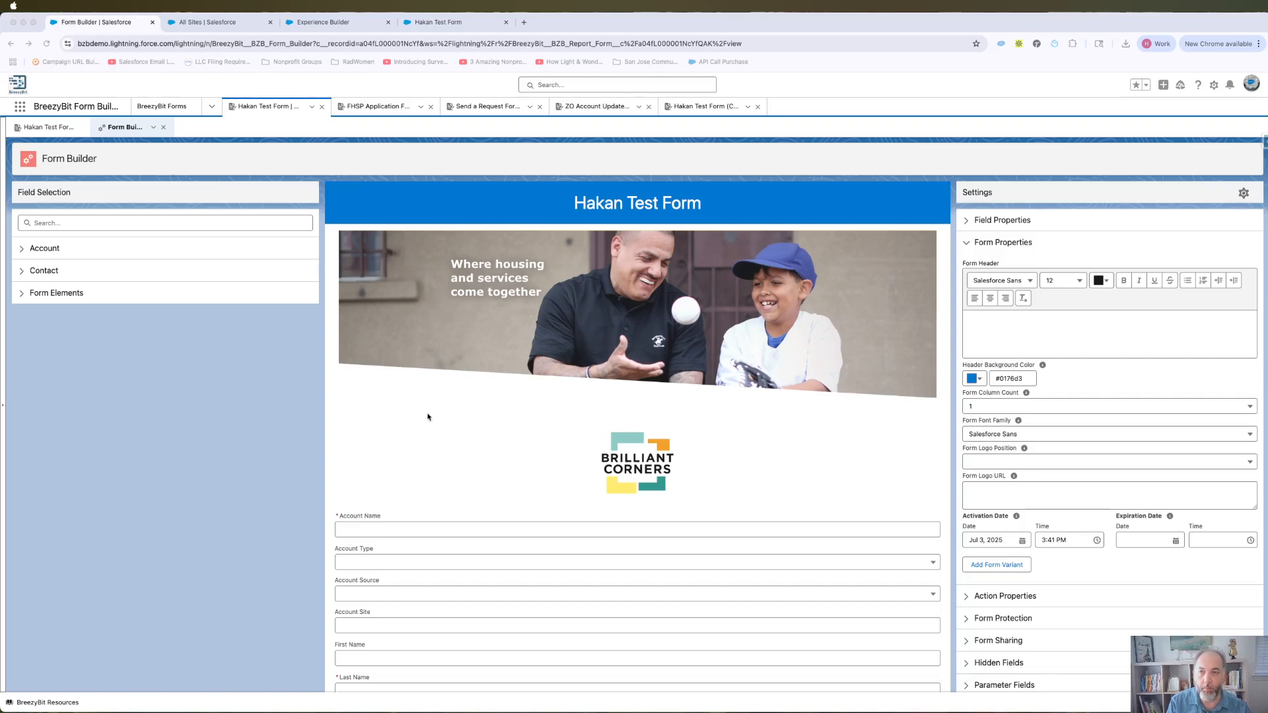
- Export the open test form as a JSON file from its form settings
left_click(739, 194)
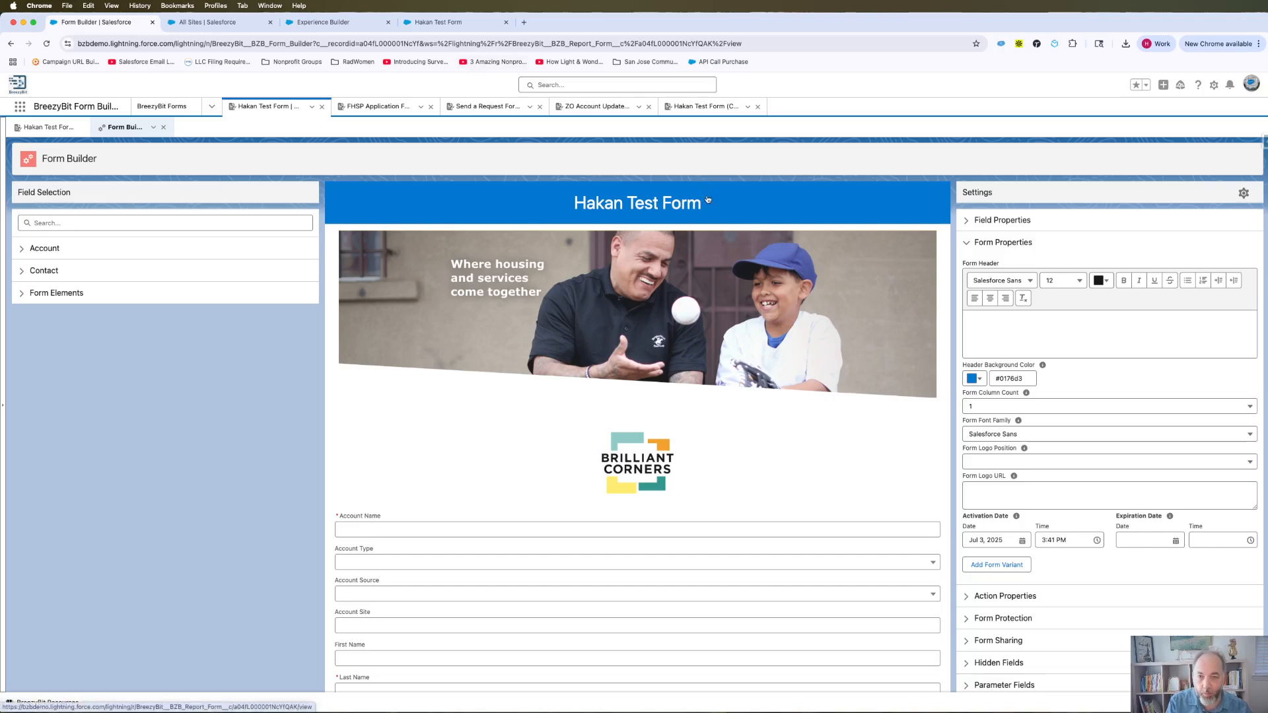
left_click(1244, 194)
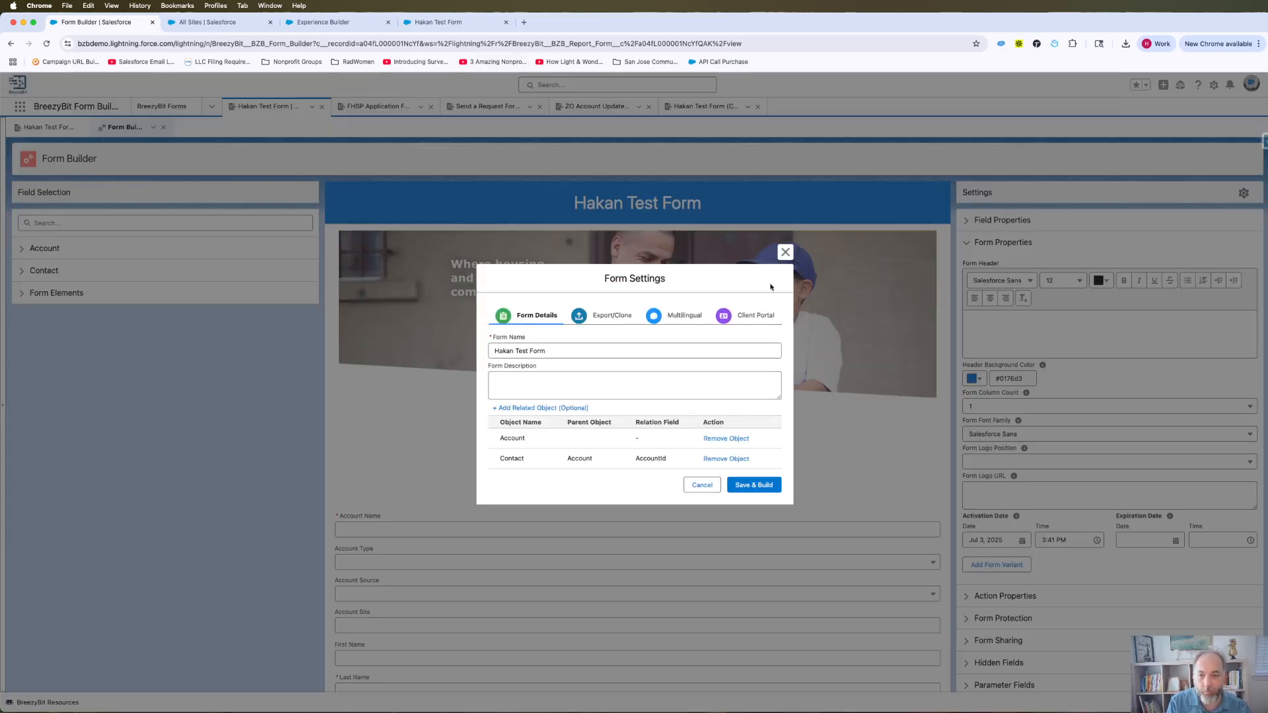
left_click(608, 321)
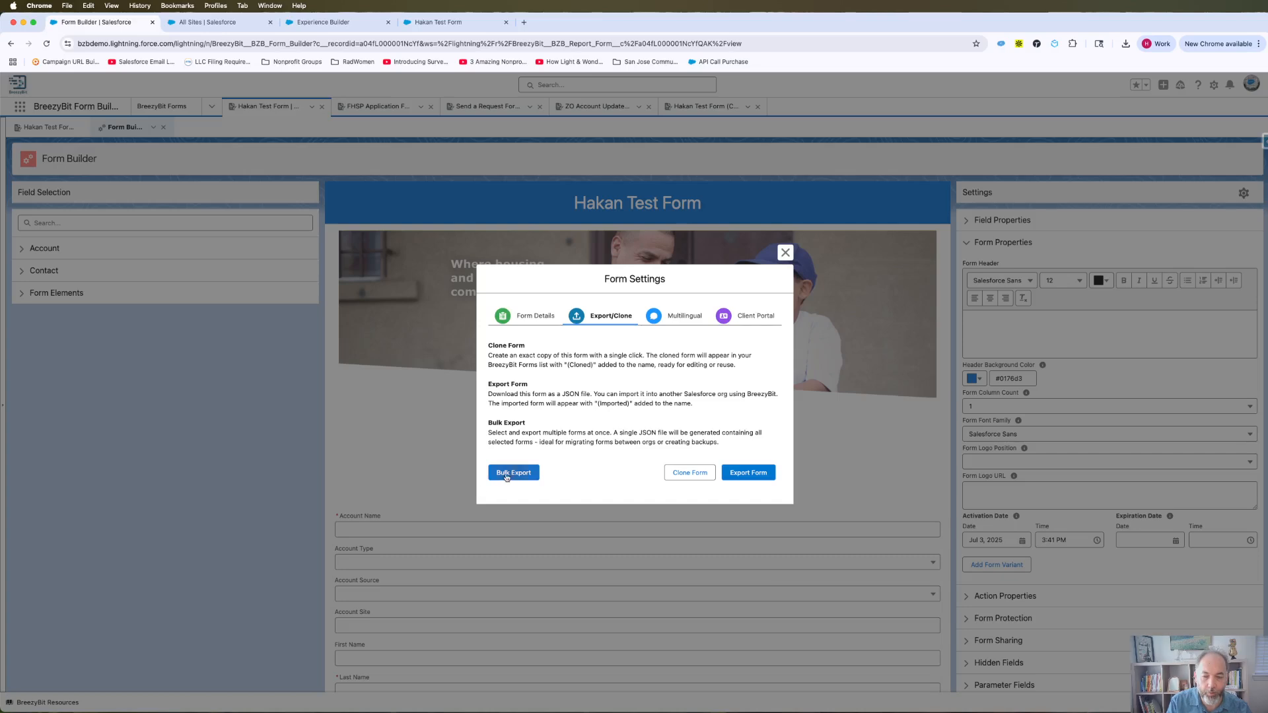
left_click(751, 474)
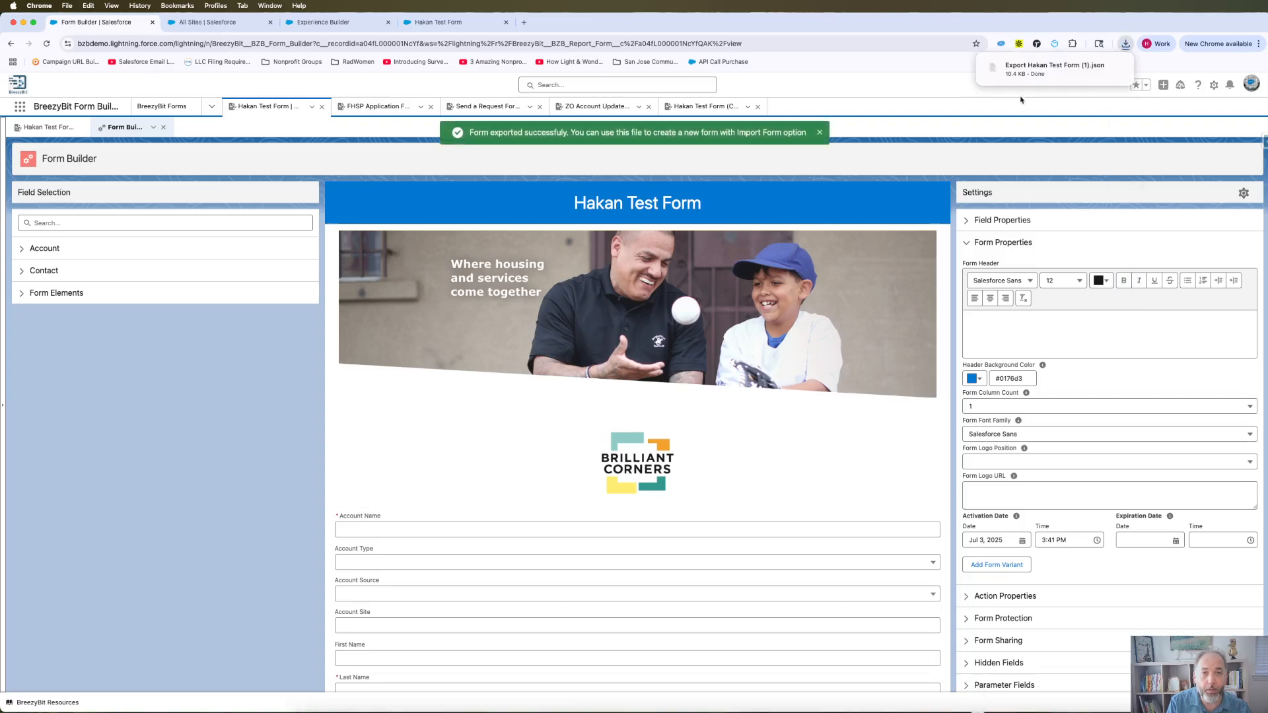
left_click(820, 134)
- Create a new form by importing the just-exported test form JSON file, and refresh the BreezyBit Forms list
left_click(162, 106)
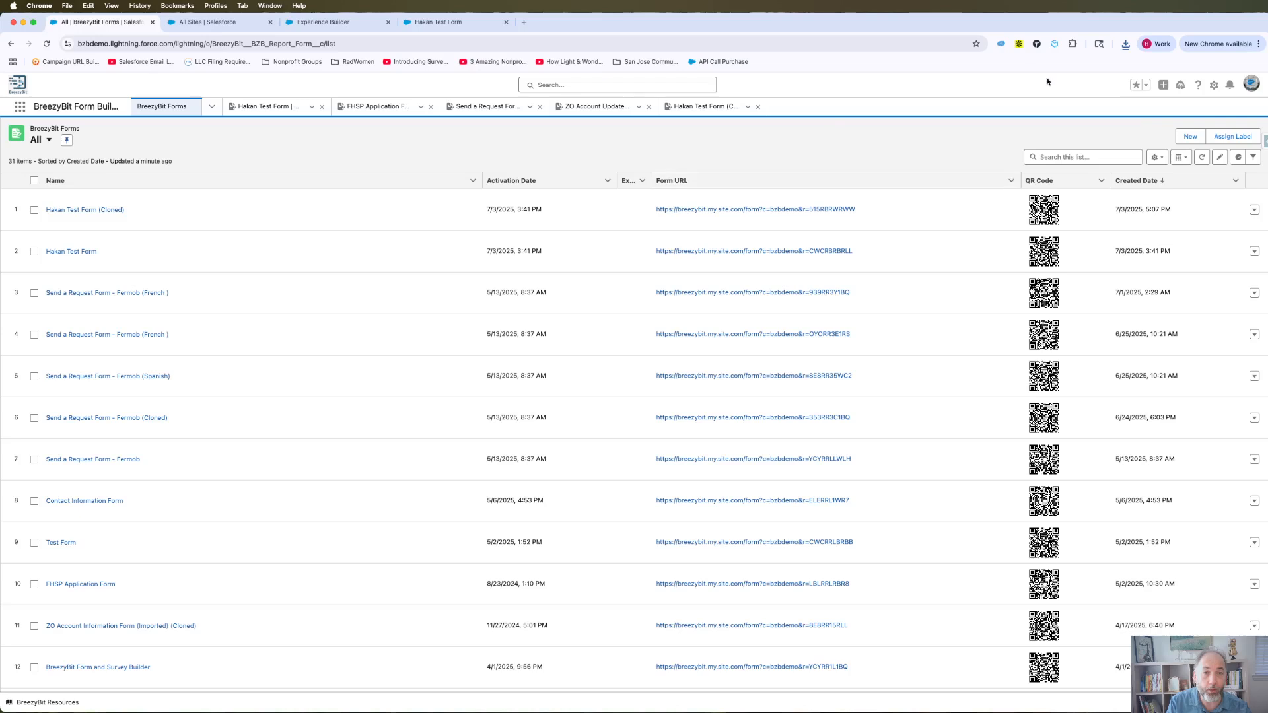
left_click(1190, 136)
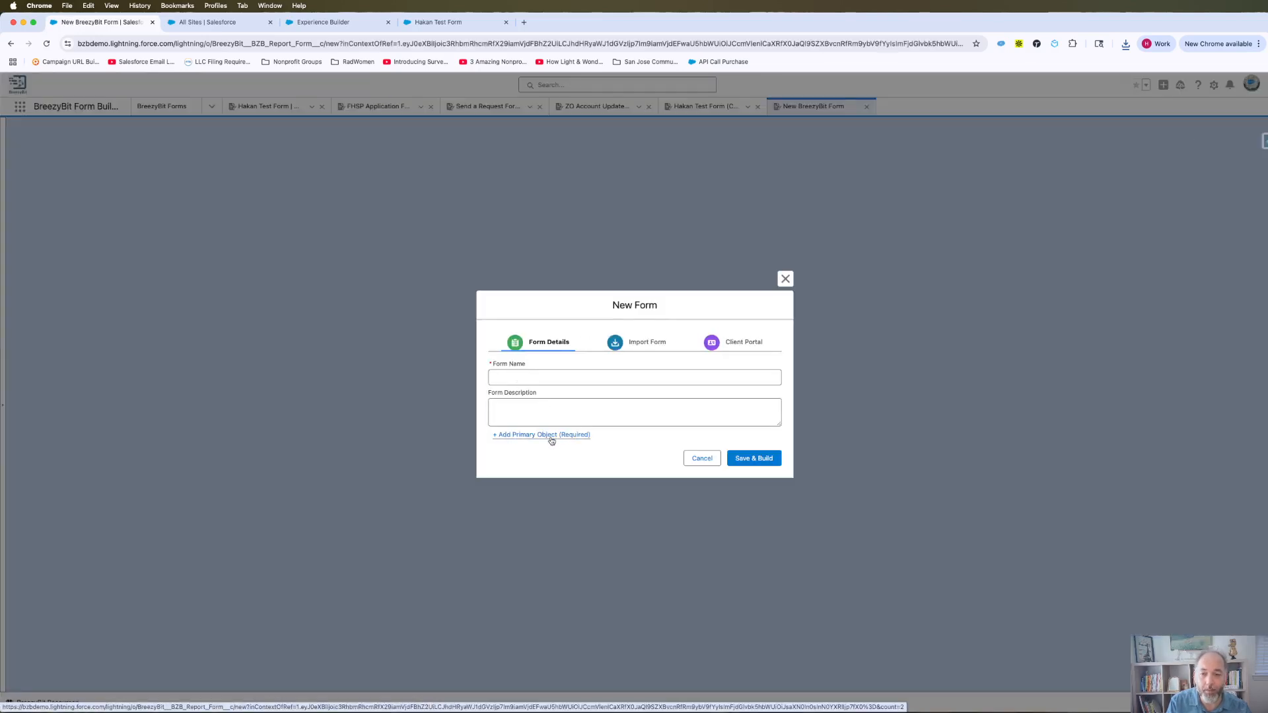
left_click(639, 345)
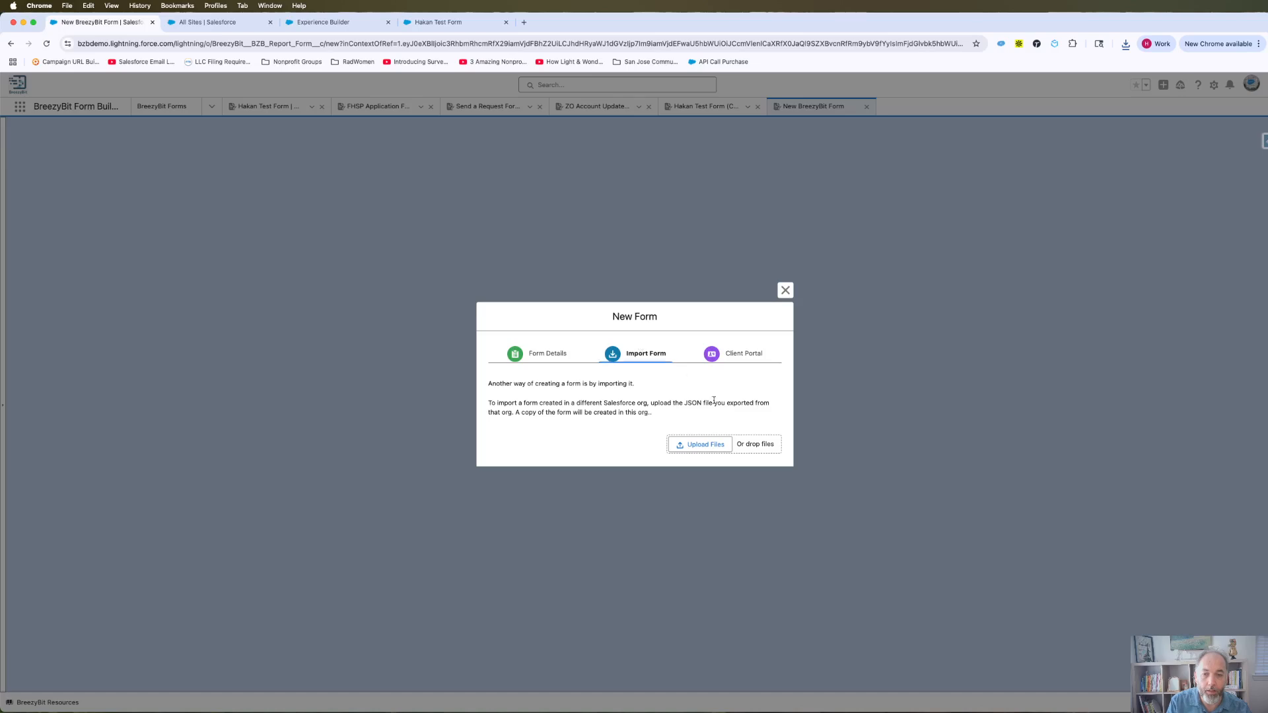
left_click(1125, 43)
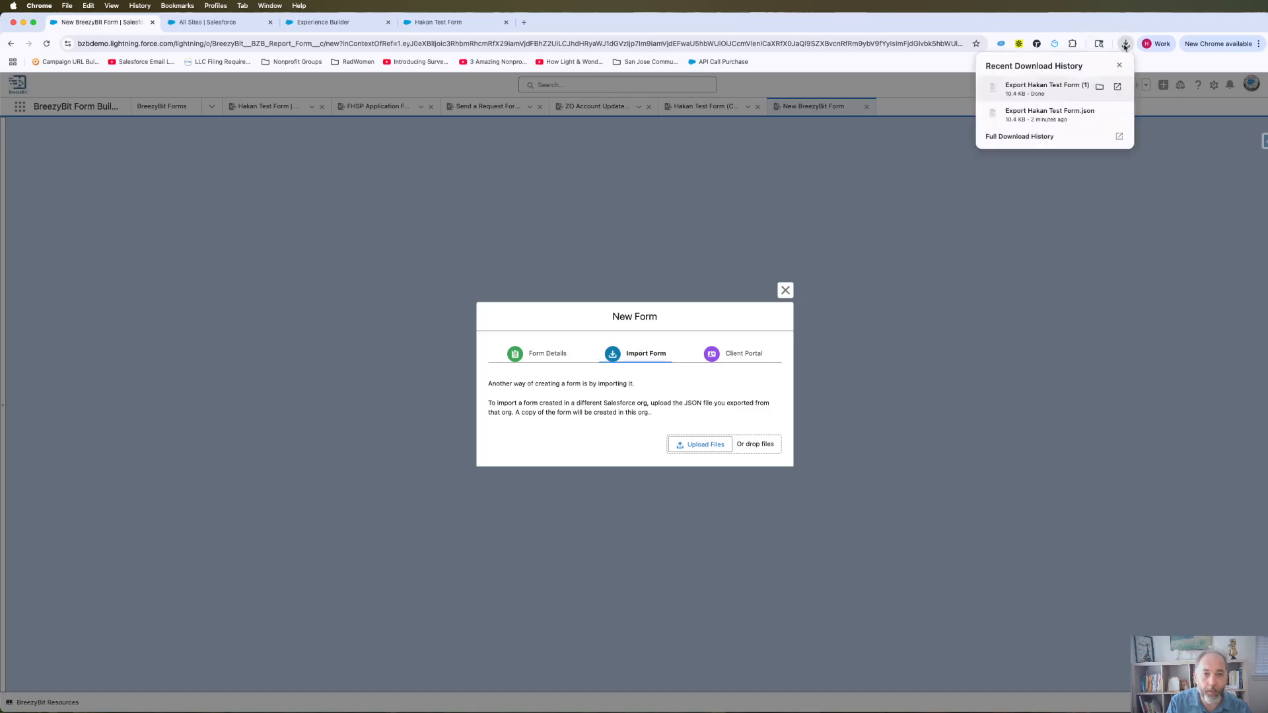
left_click_drag(1059, 88, 707, 449)
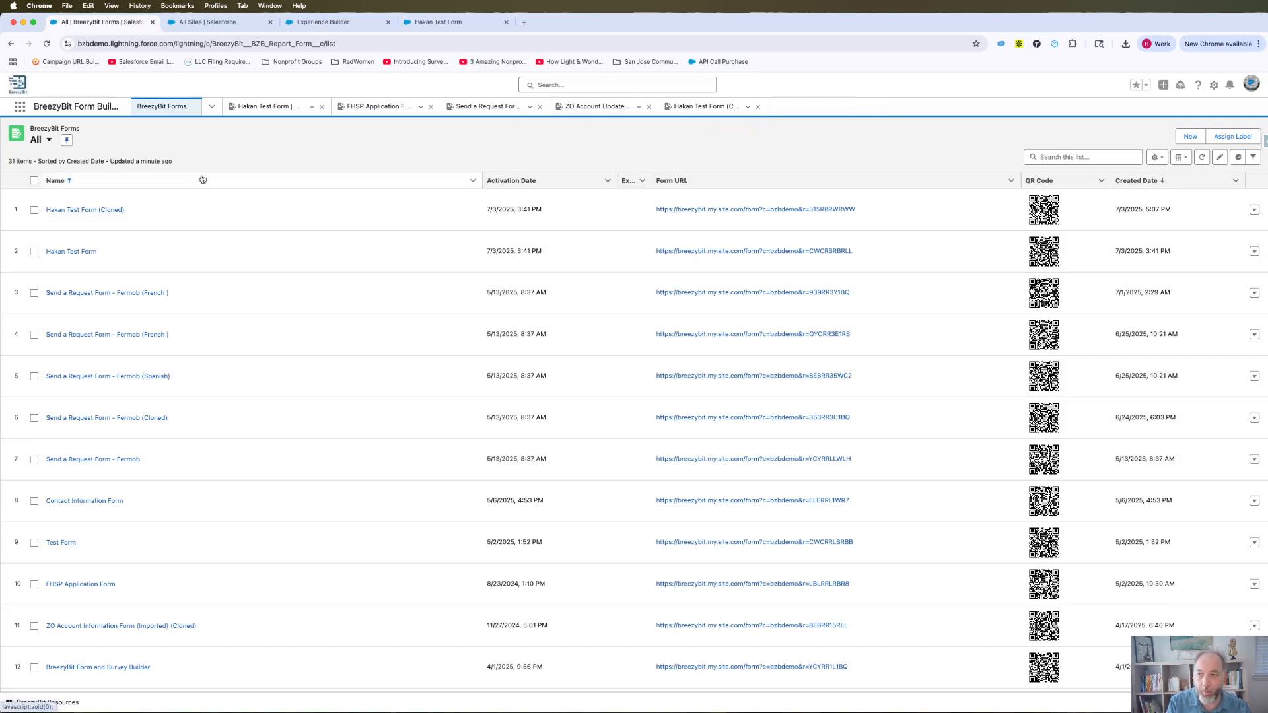
left_click(47, 43)
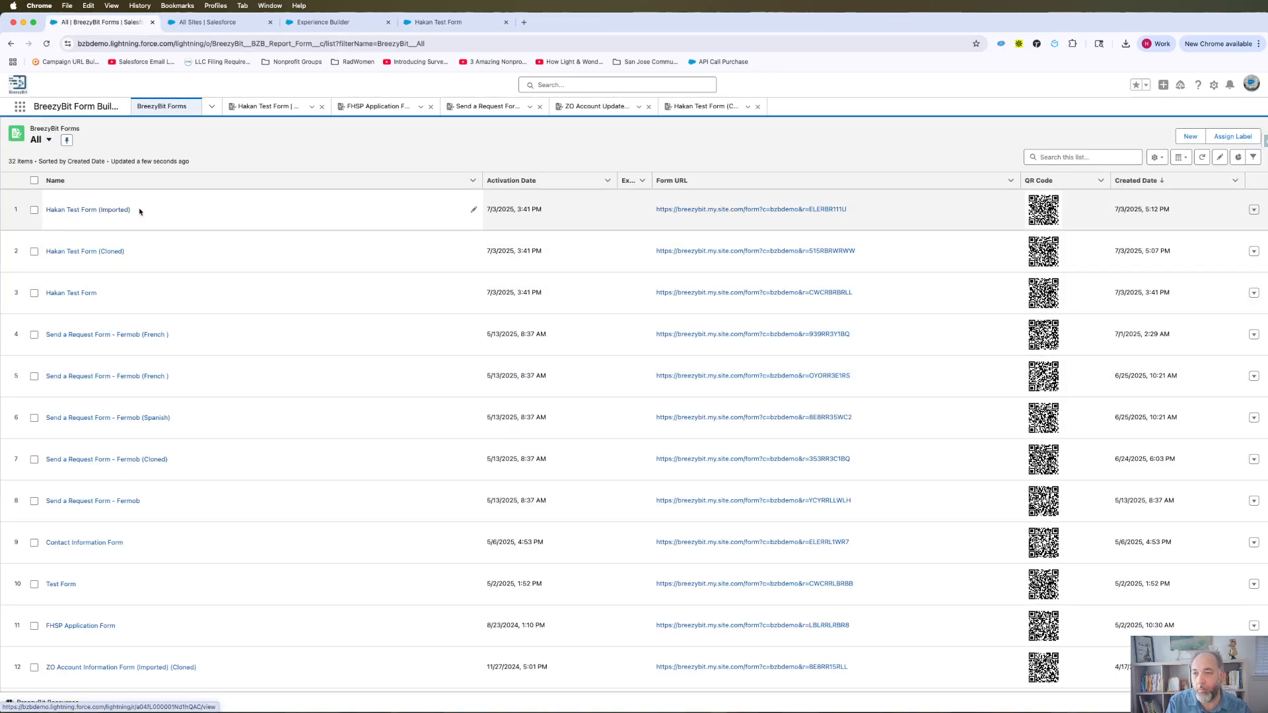
- Open the imported copy of the test form in Form Builder and review its layout and fields
left_click(104, 211)
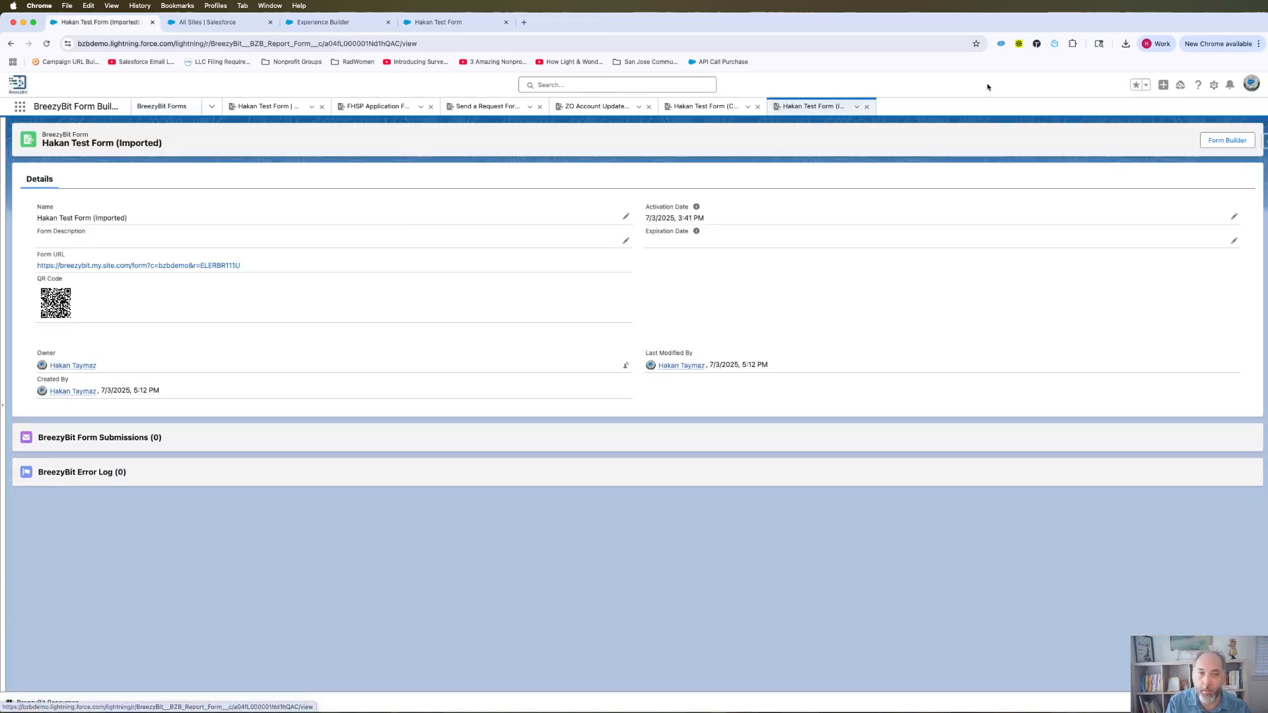
left_click(1222, 140)
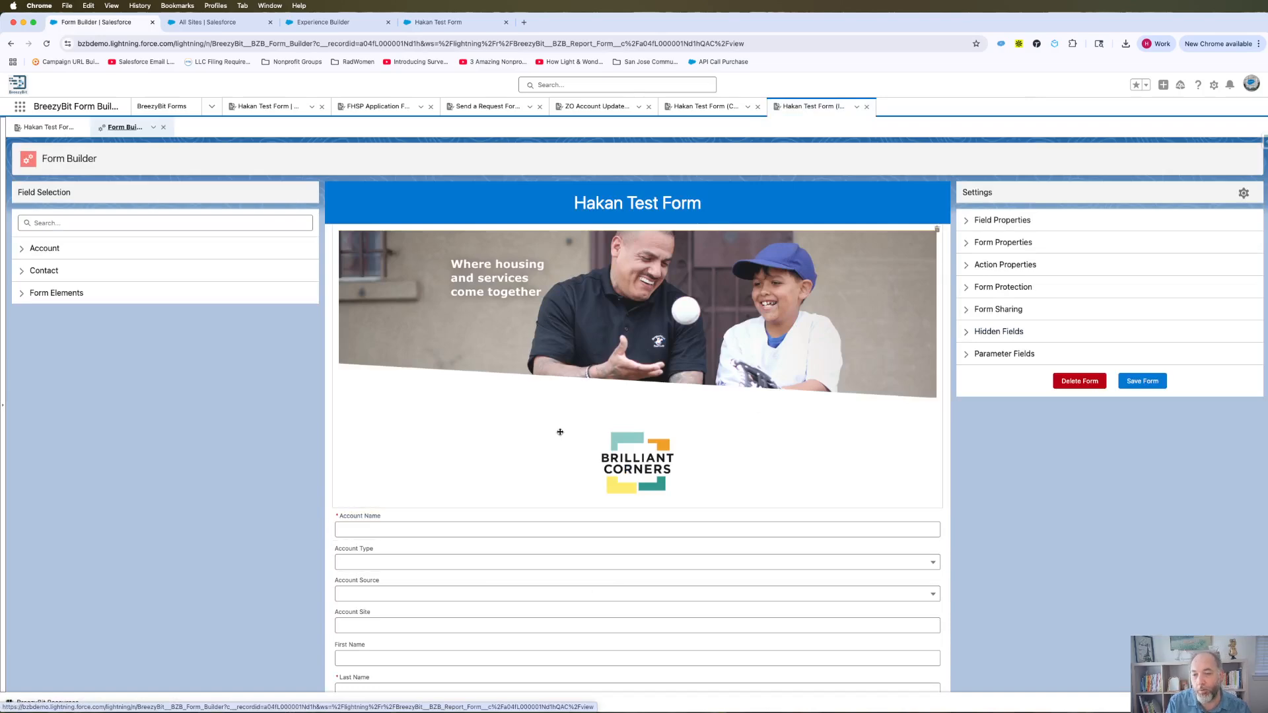
scroll(560, 431, "down", 5)
scroll(560, 432, "up", 6)
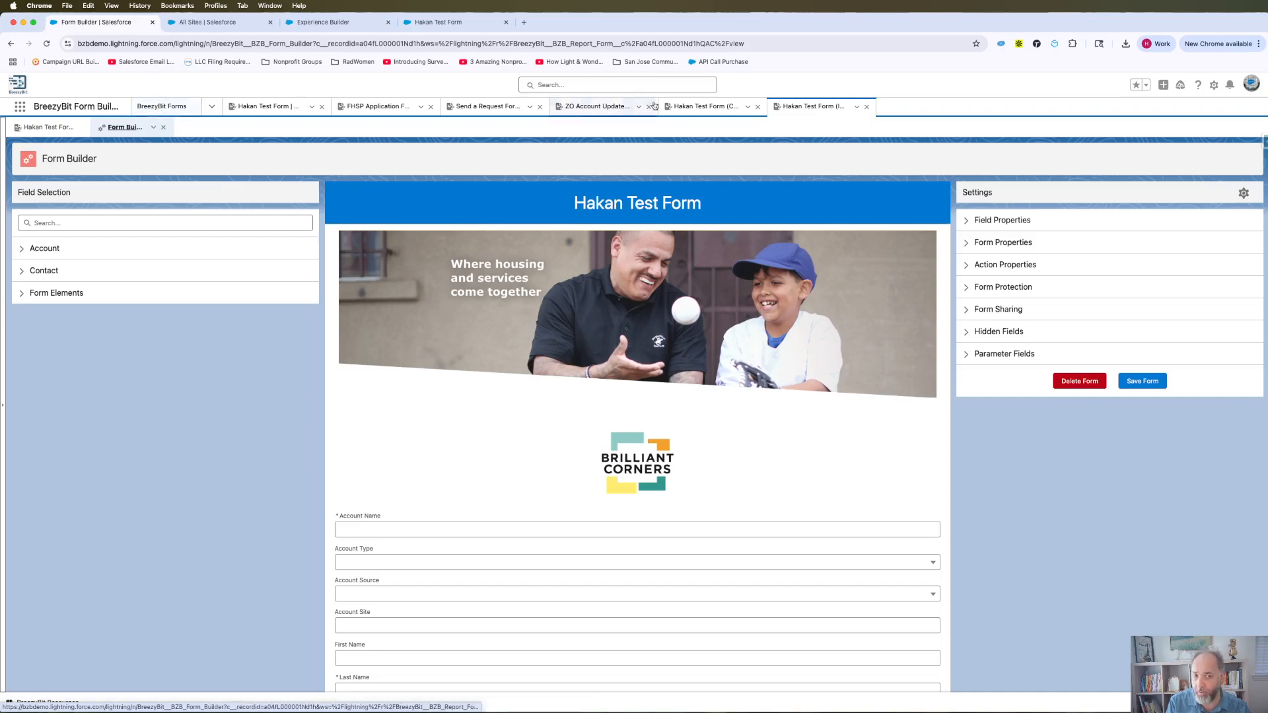
- From the original test form's settings, bulk export Action Planning Survey, BreezyBit Form and Survey Builder, and Contact Information Form
left_click(700, 106)
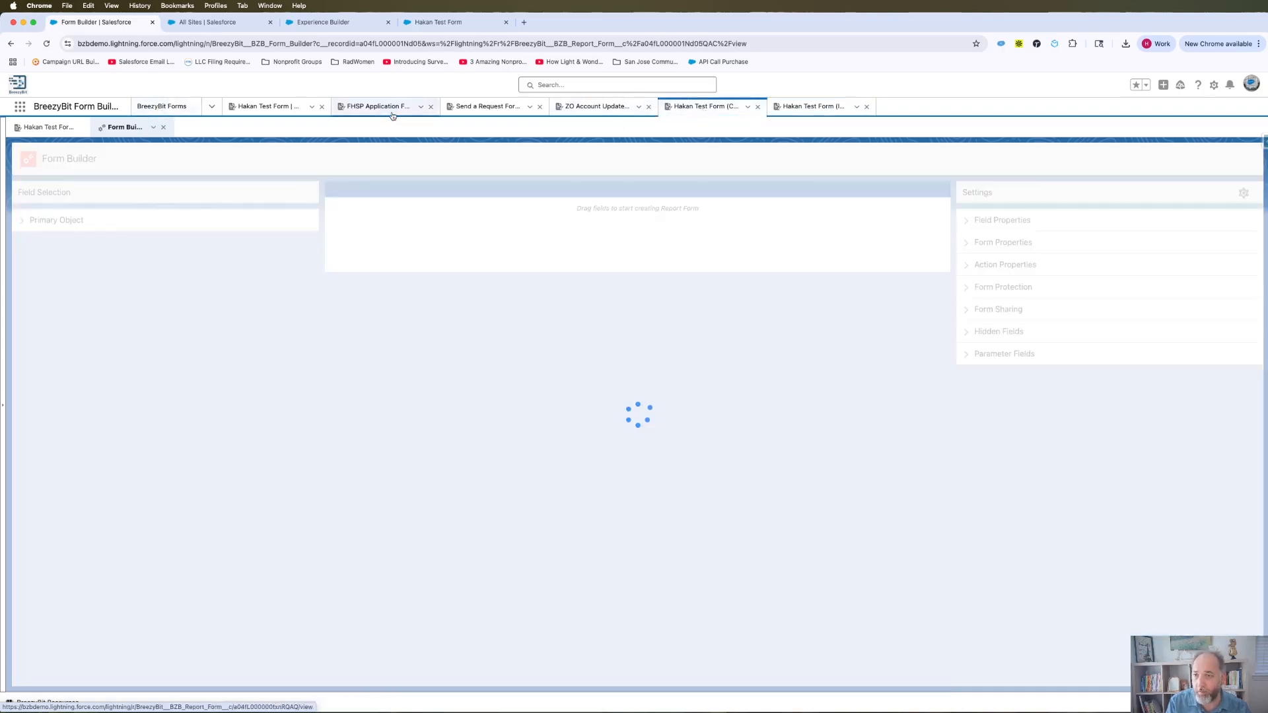
left_click(268, 106)
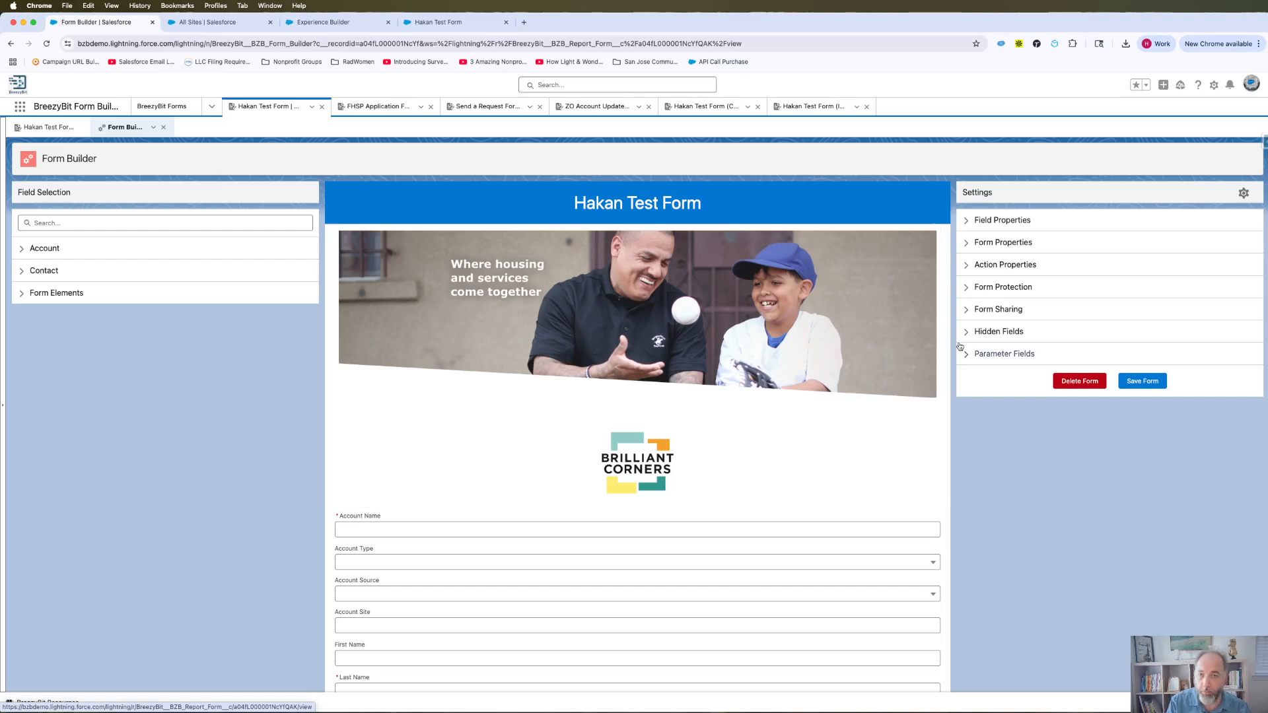
left_click(1243, 193)
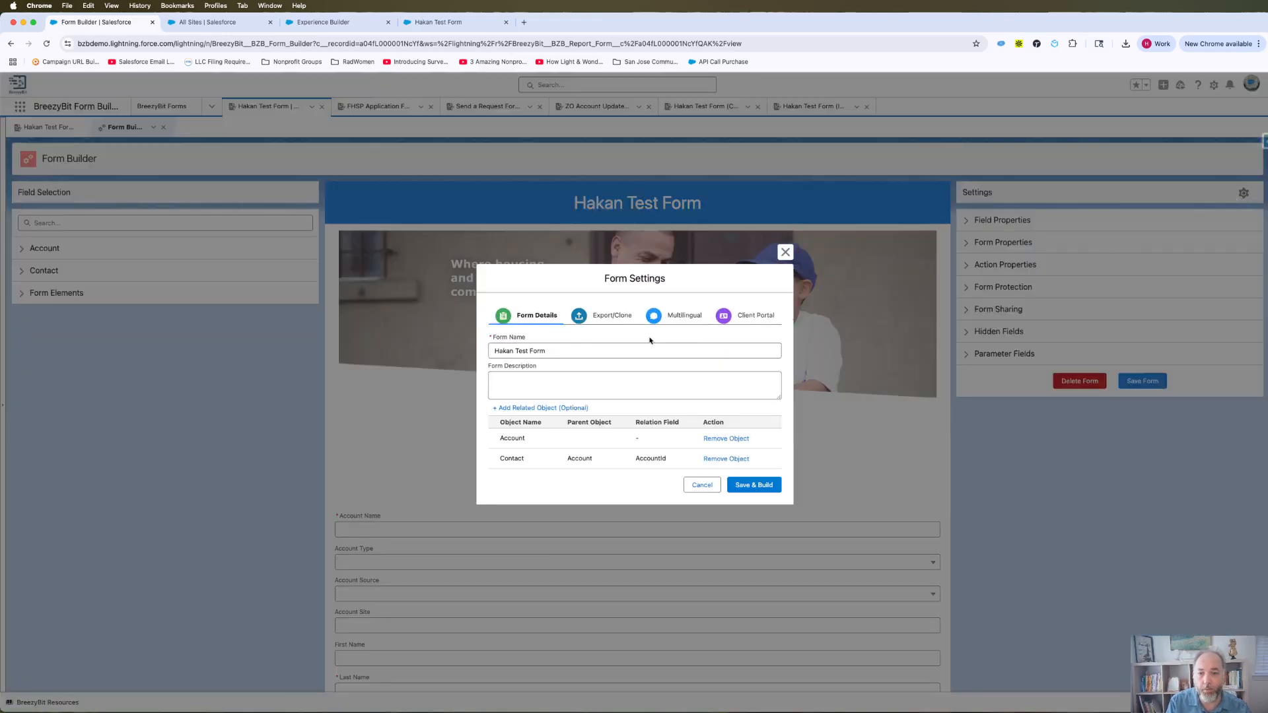
left_click(581, 315)
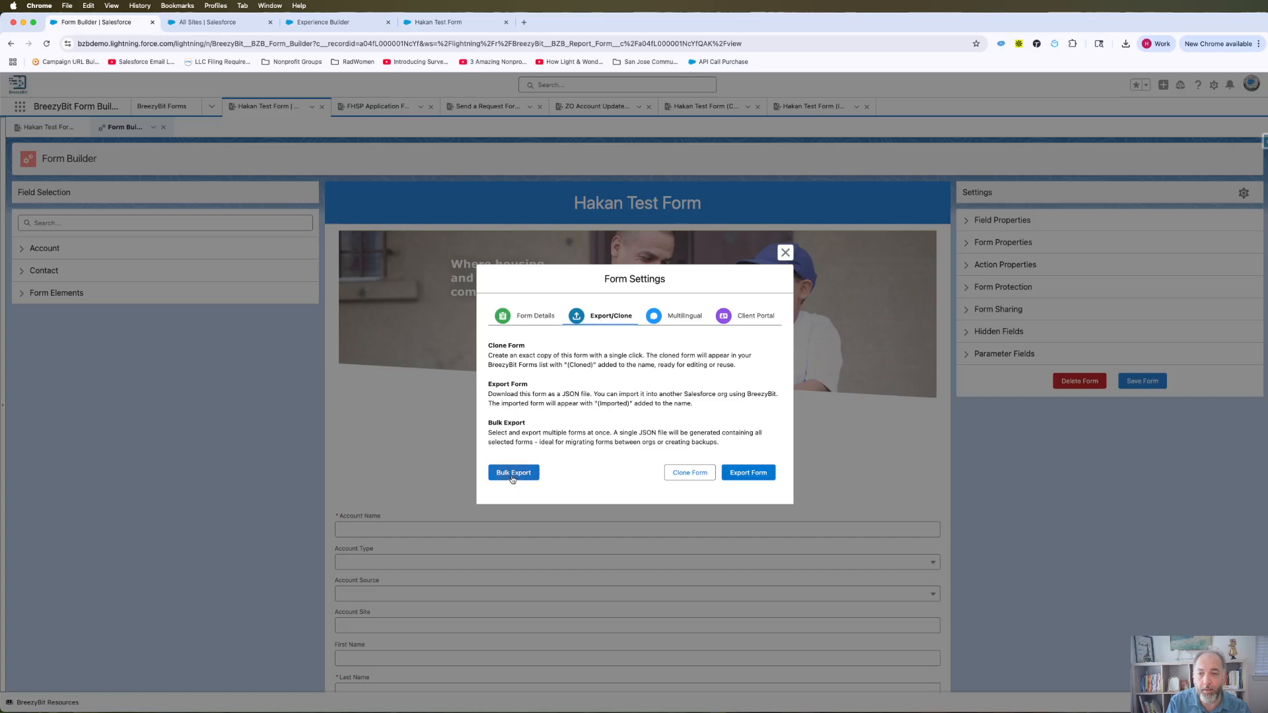
left_click(513, 473)
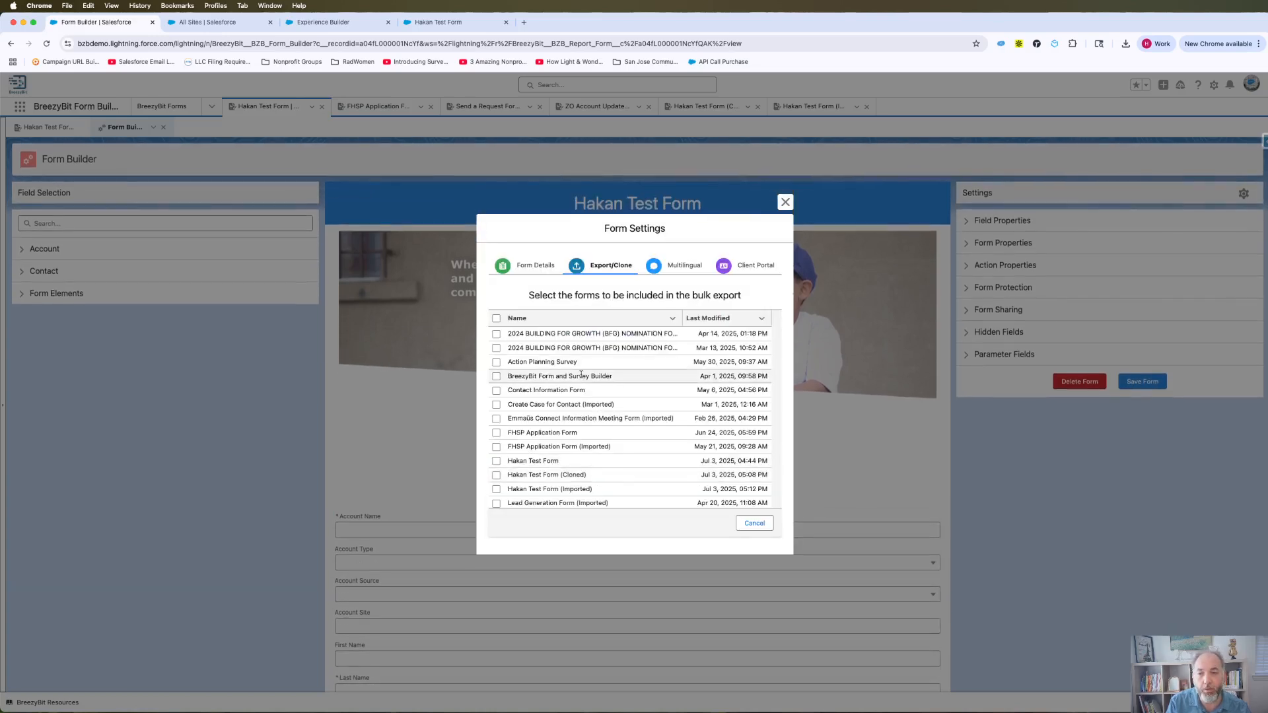
scroll(581, 375, "down", 10)
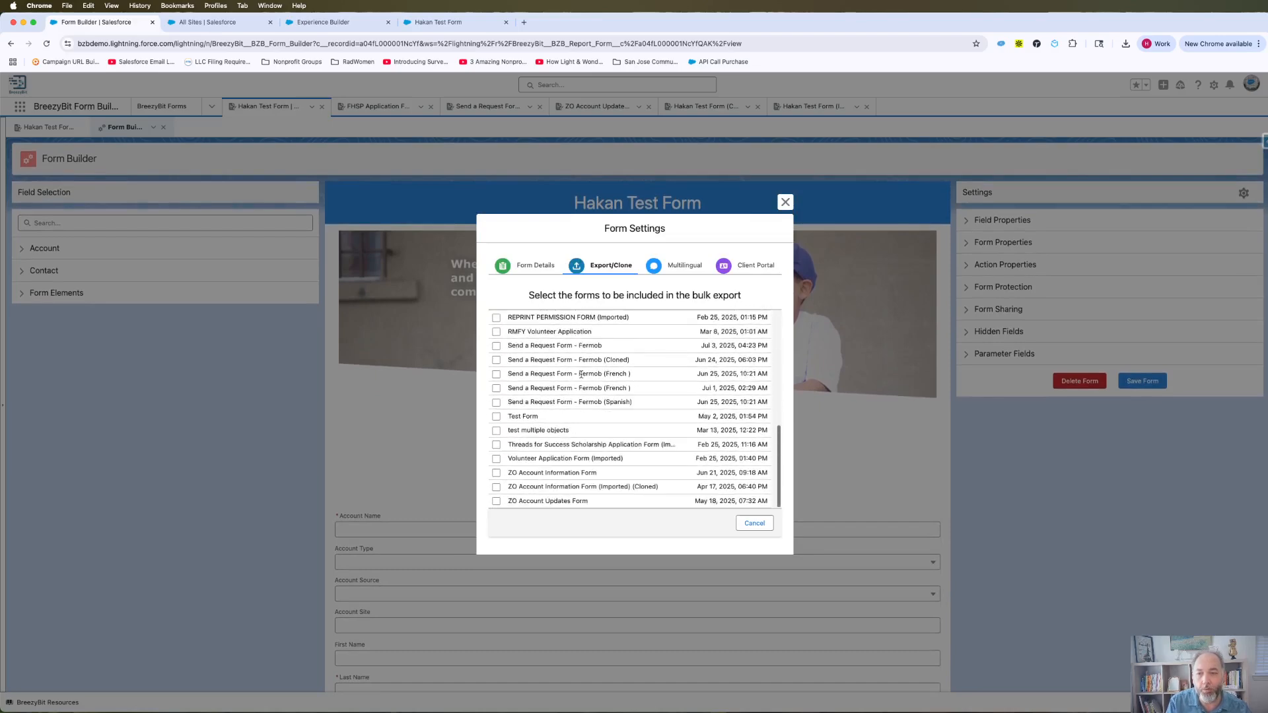
scroll(581, 374, "up", 10)
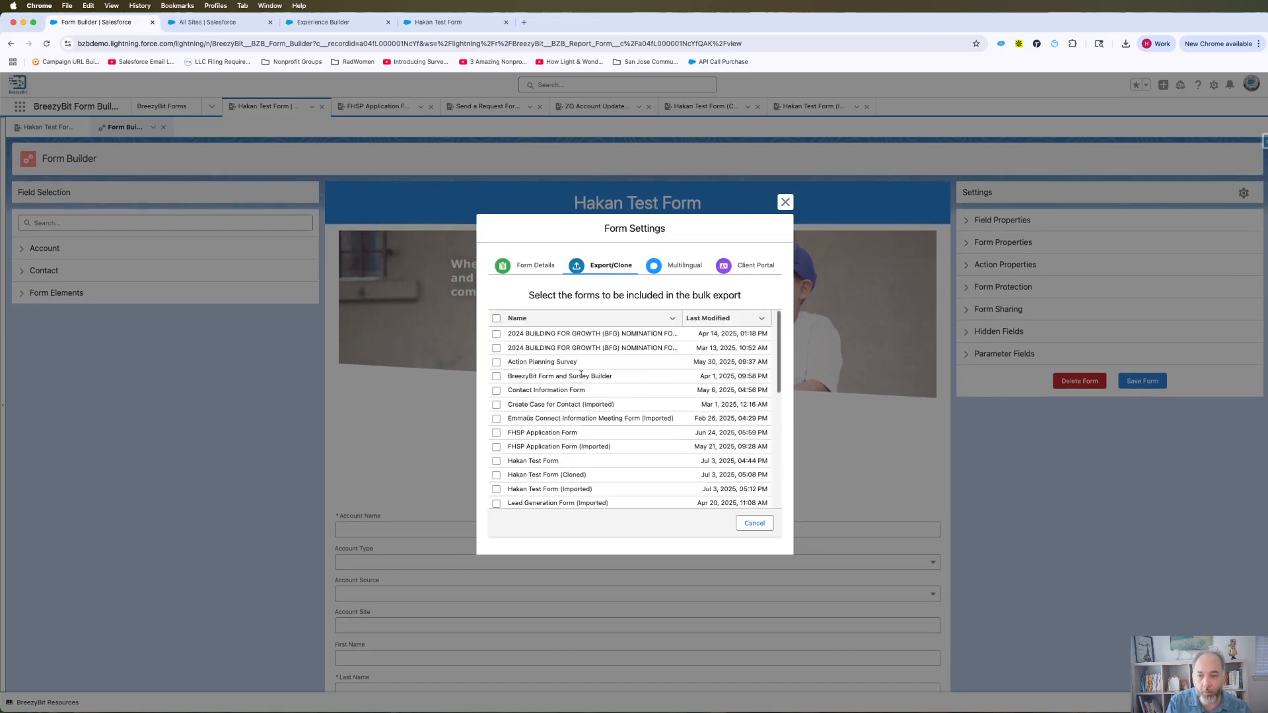
left_click(496, 363)
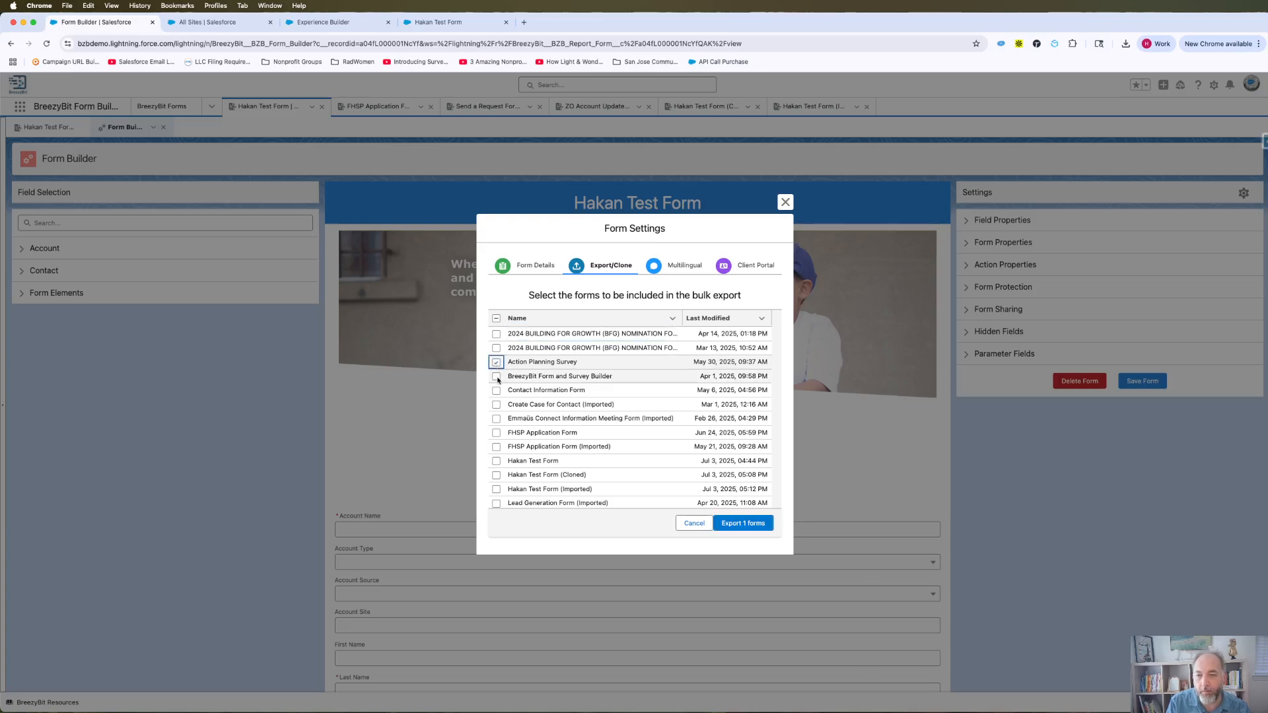
left_click(496, 377)
left_click(496, 391)
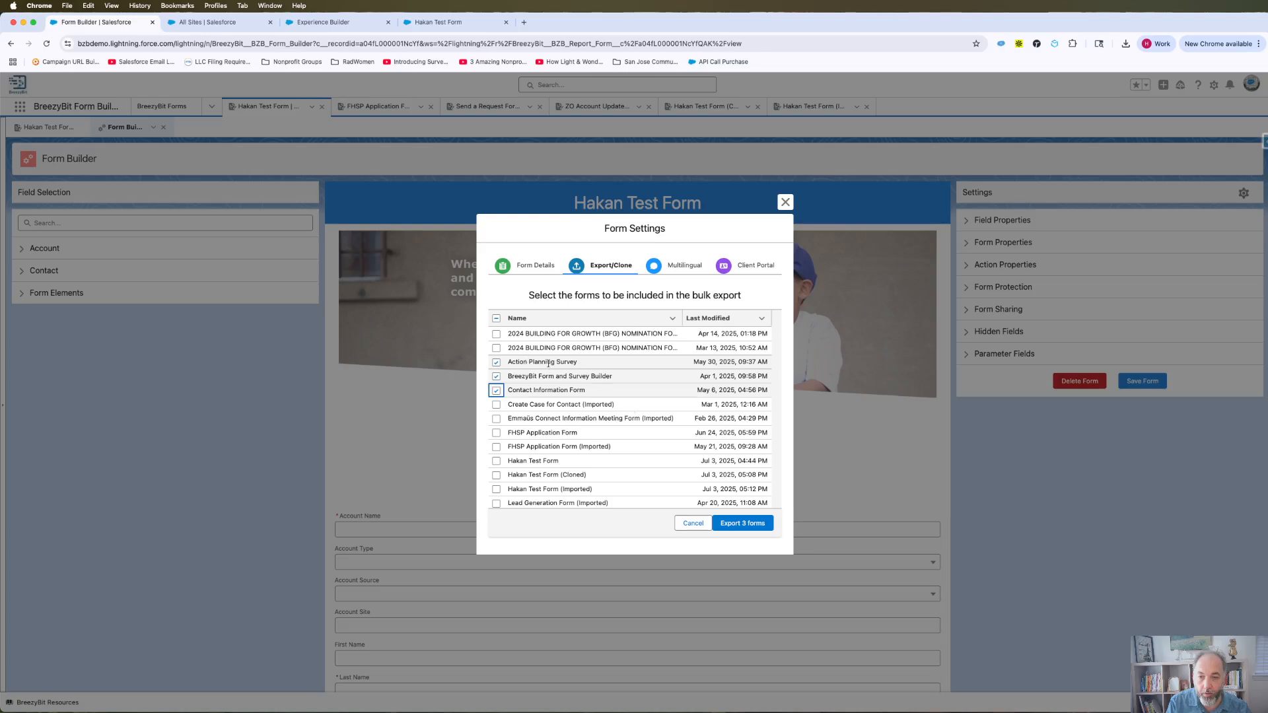
left_click(742, 525)
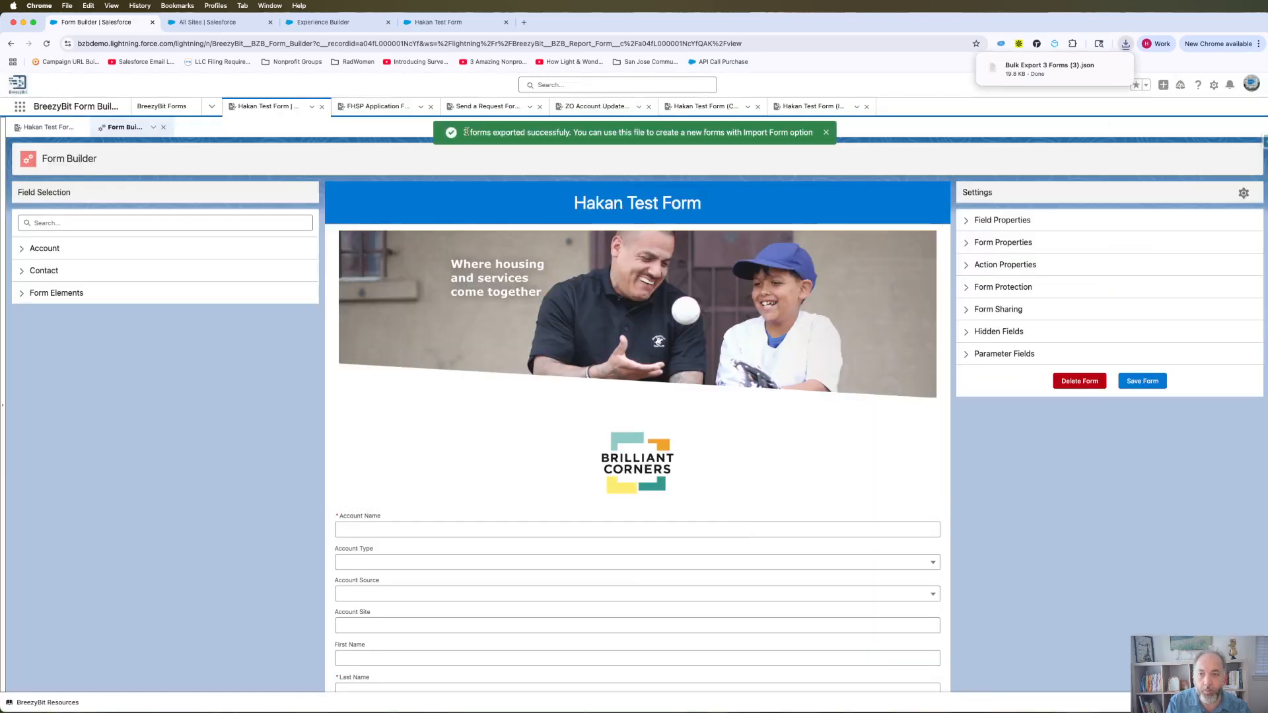
- Import the downloaded file Bulk Export 3 Forms (3).json as new forms in BreezyBit Forms
left_click(161, 106)
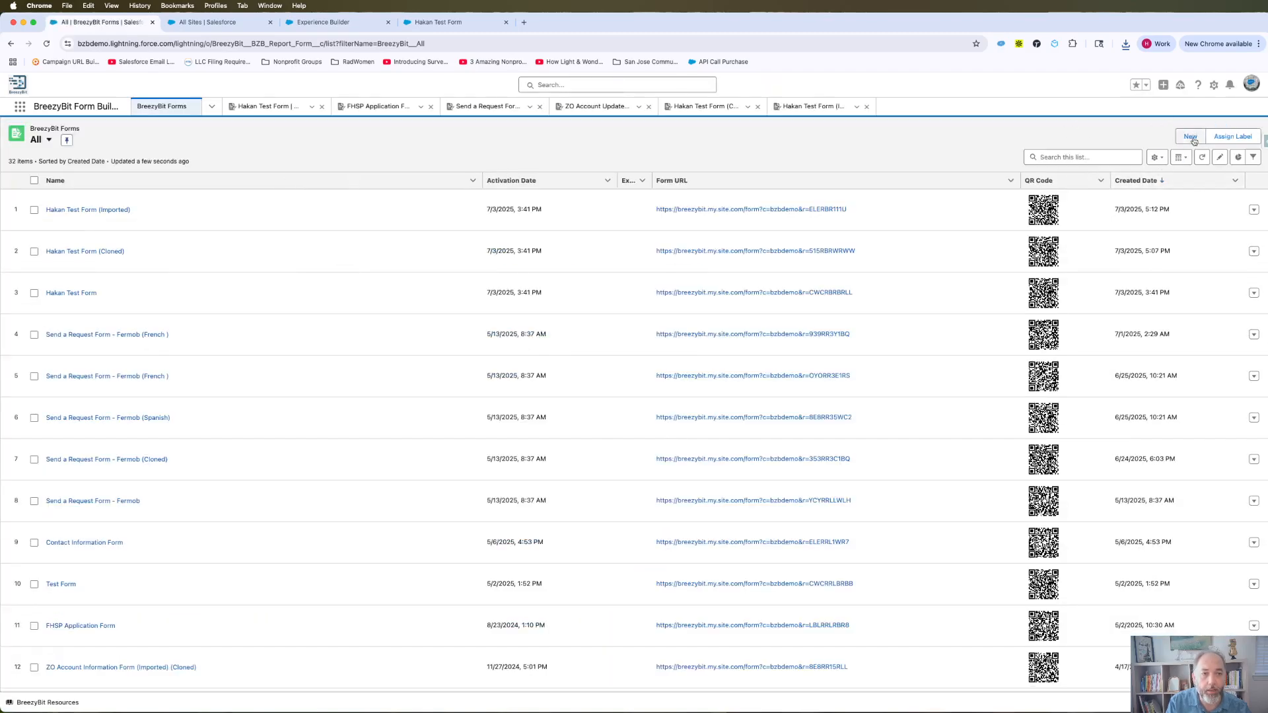
left_click(1188, 136)
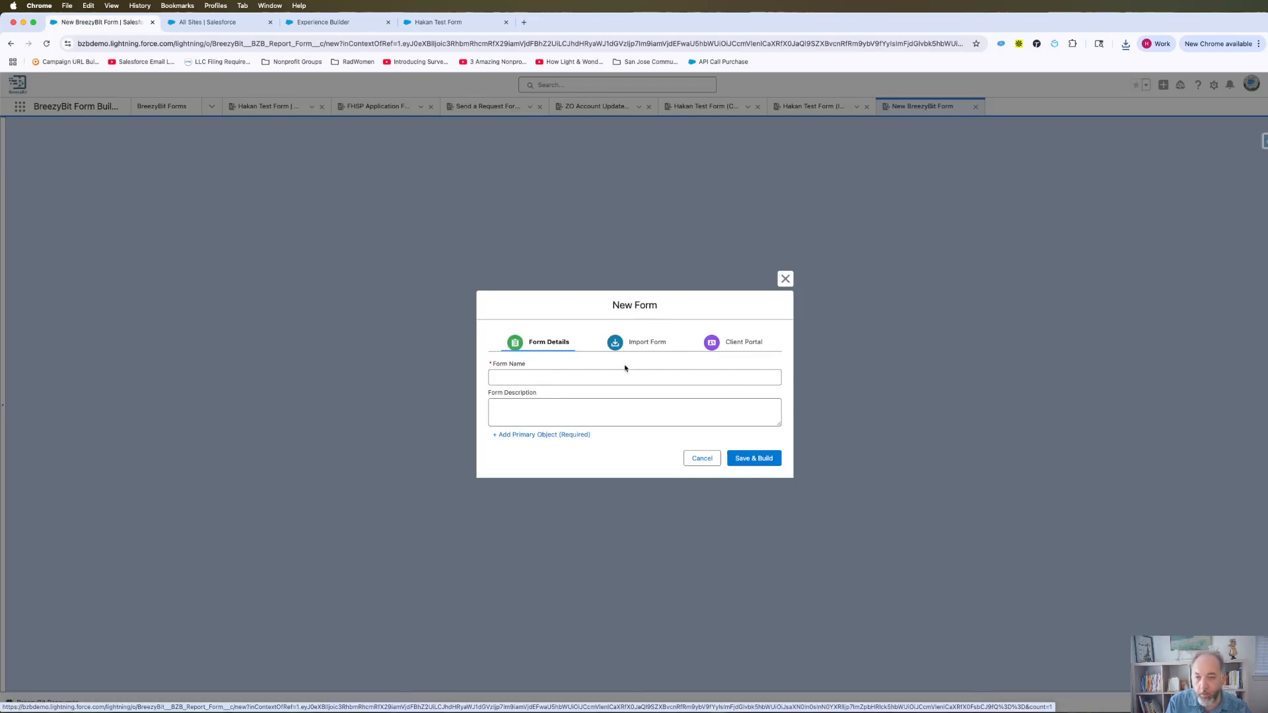
left_click(642, 343)
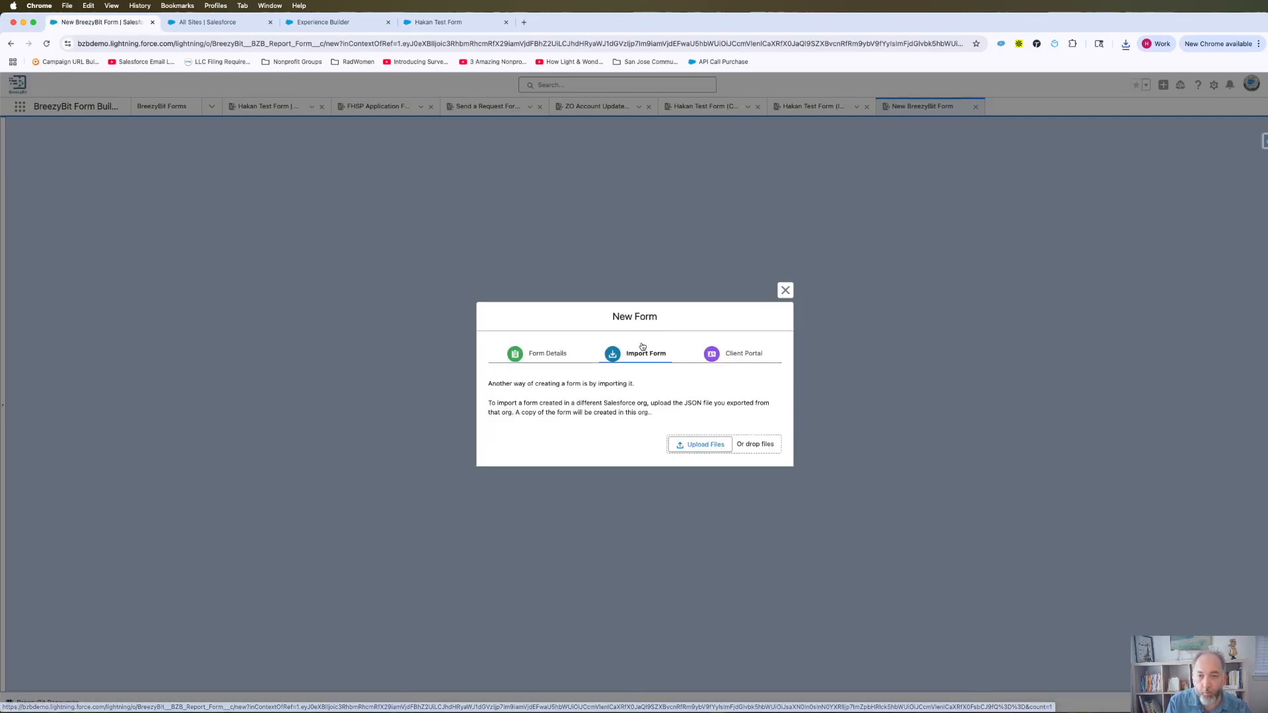
left_click(1126, 44)
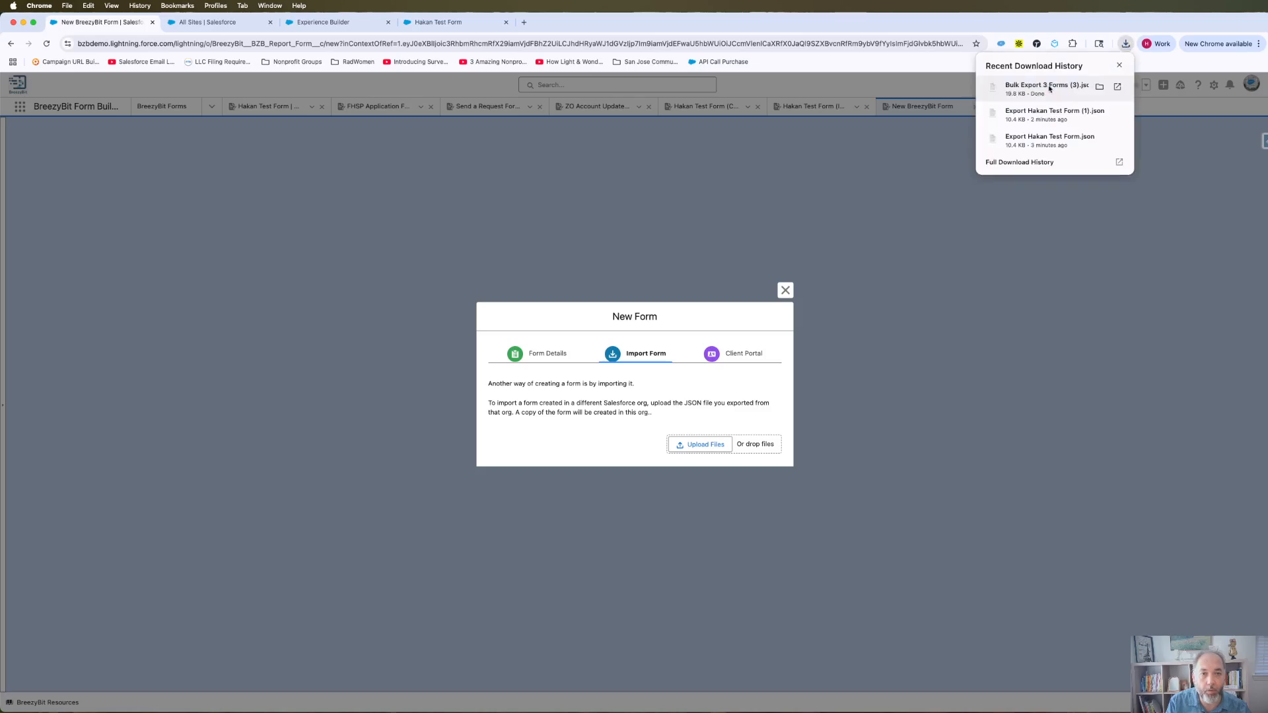
left_click_drag(1050, 88, 708, 448)
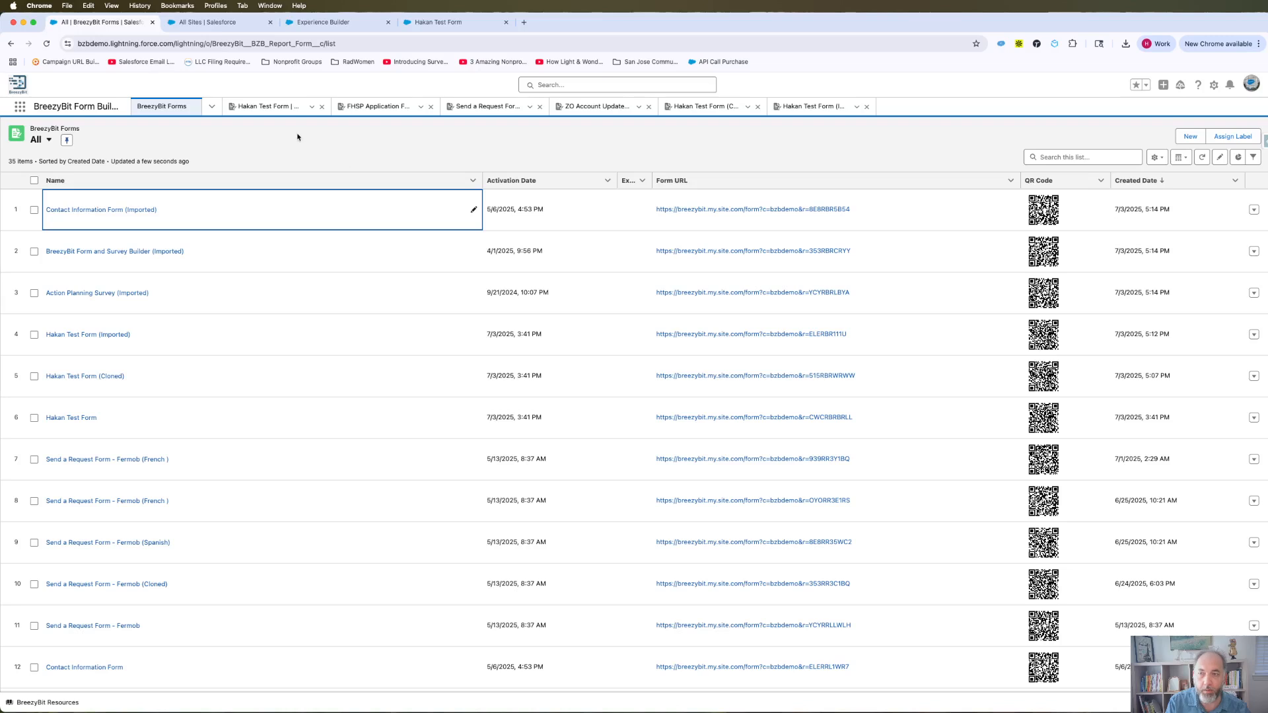
- From the original test form's settings, bulk export all available forms into one JSON file
left_click(266, 108)
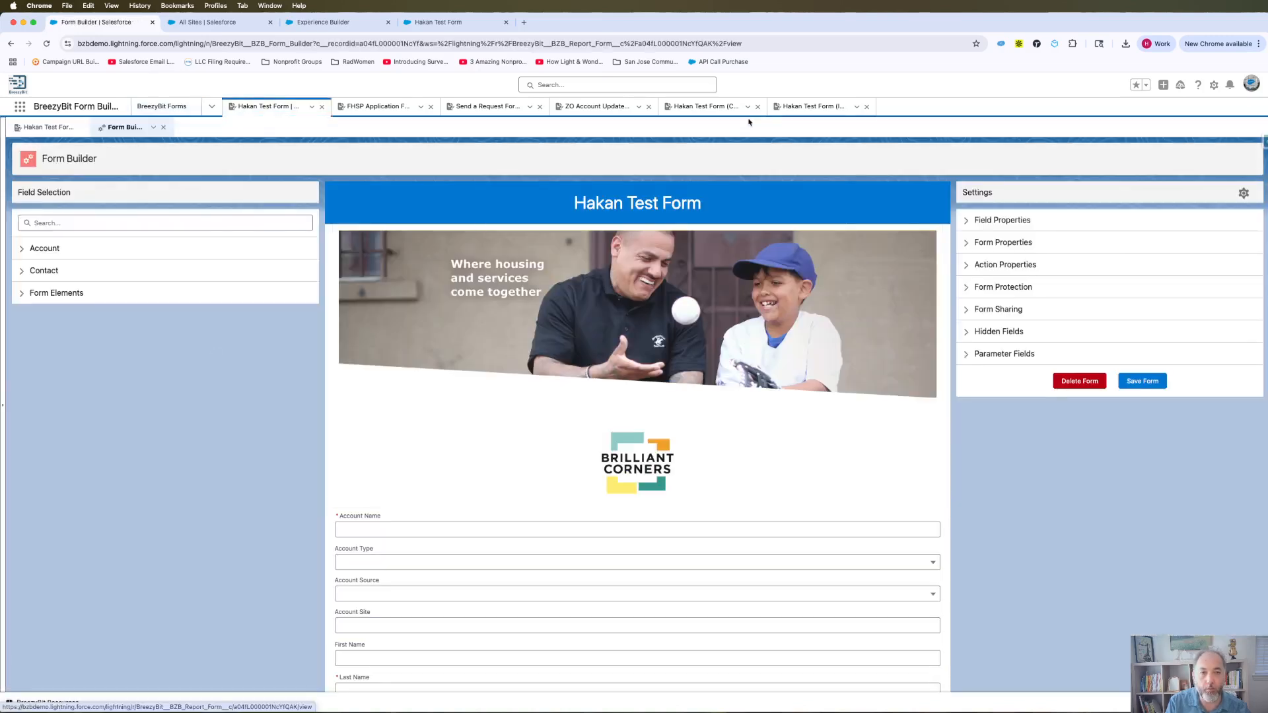
left_click(1243, 194)
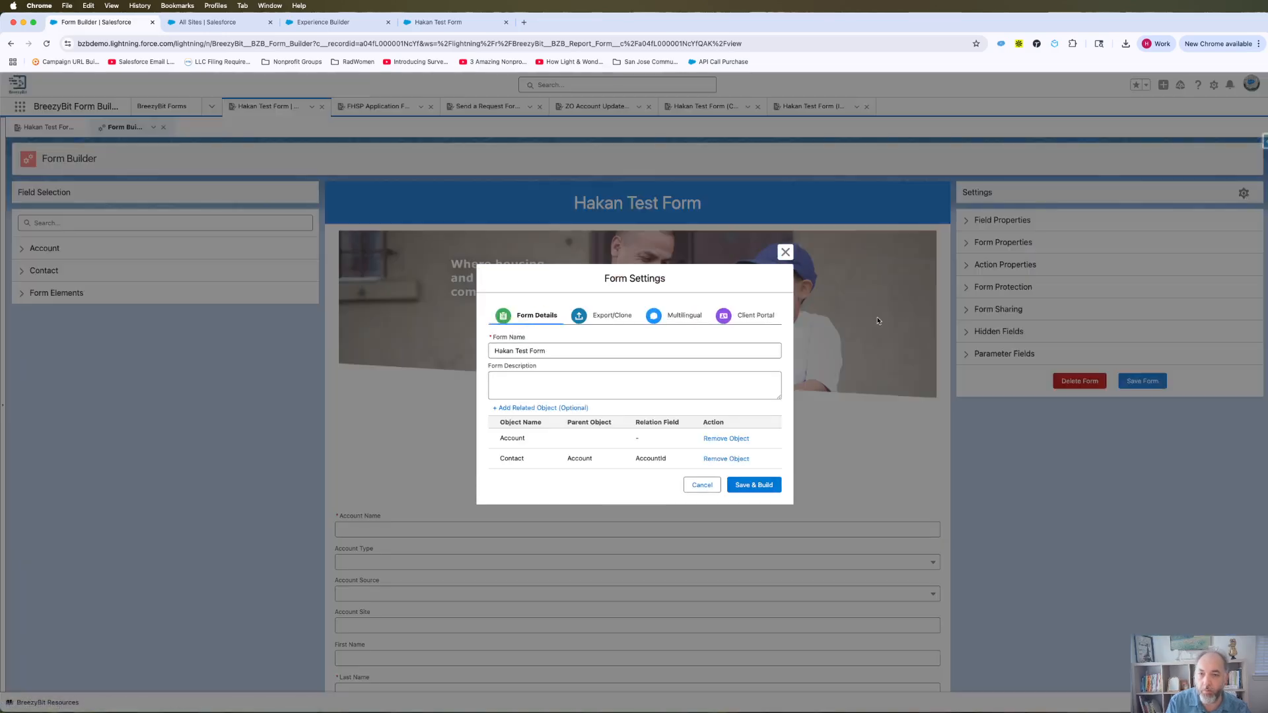
left_click(610, 315)
left_click(520, 478)
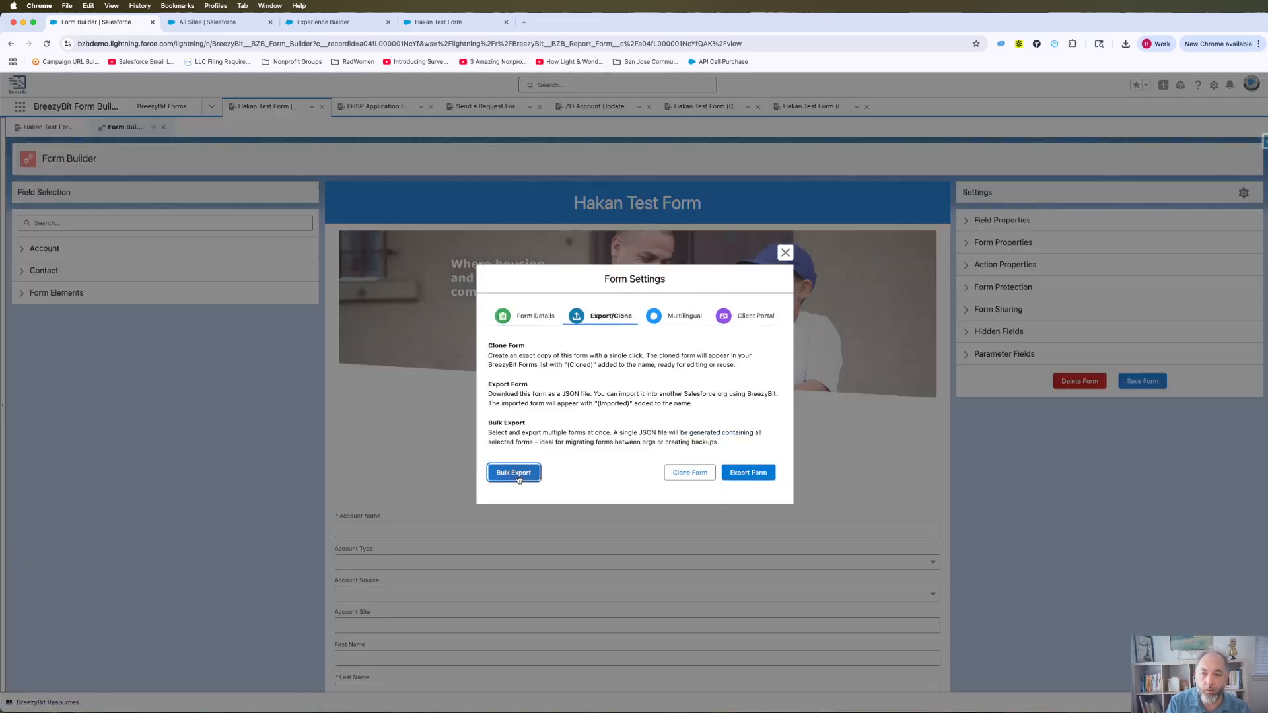
left_click(495, 318)
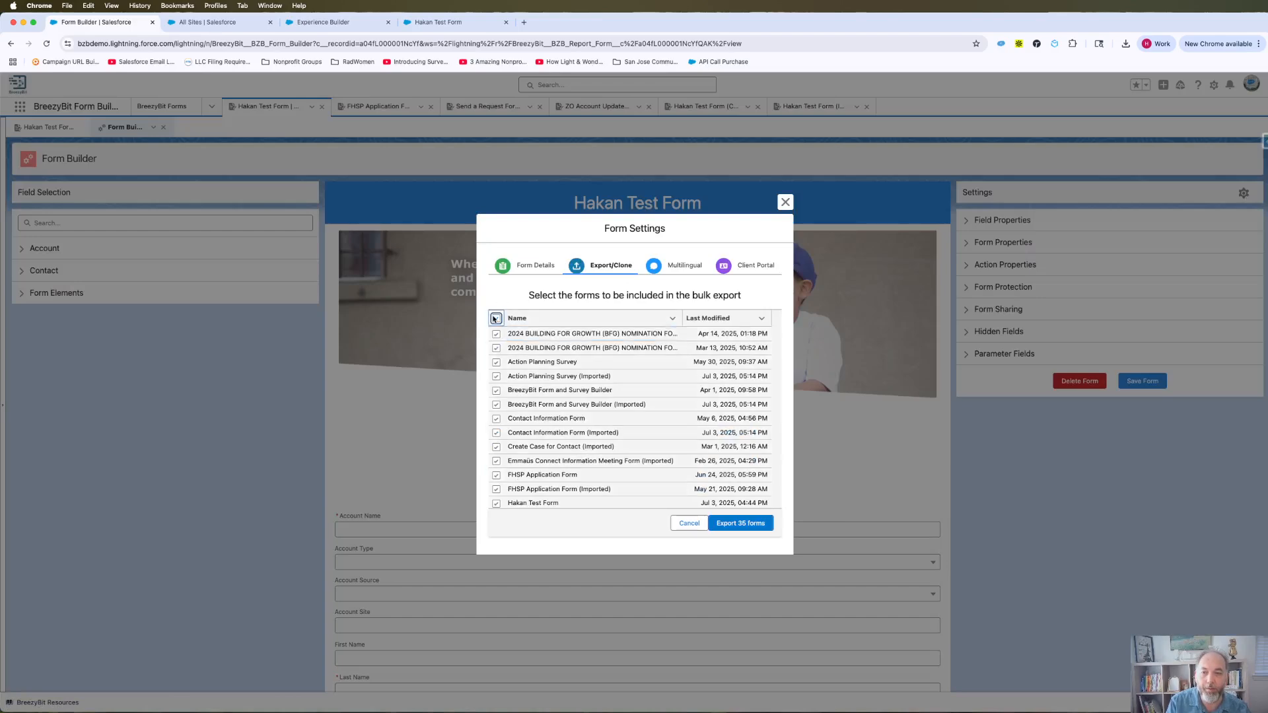
scroll(559, 417, "down", 10)
scroll(559, 417, "up", 10)
left_click(742, 531)
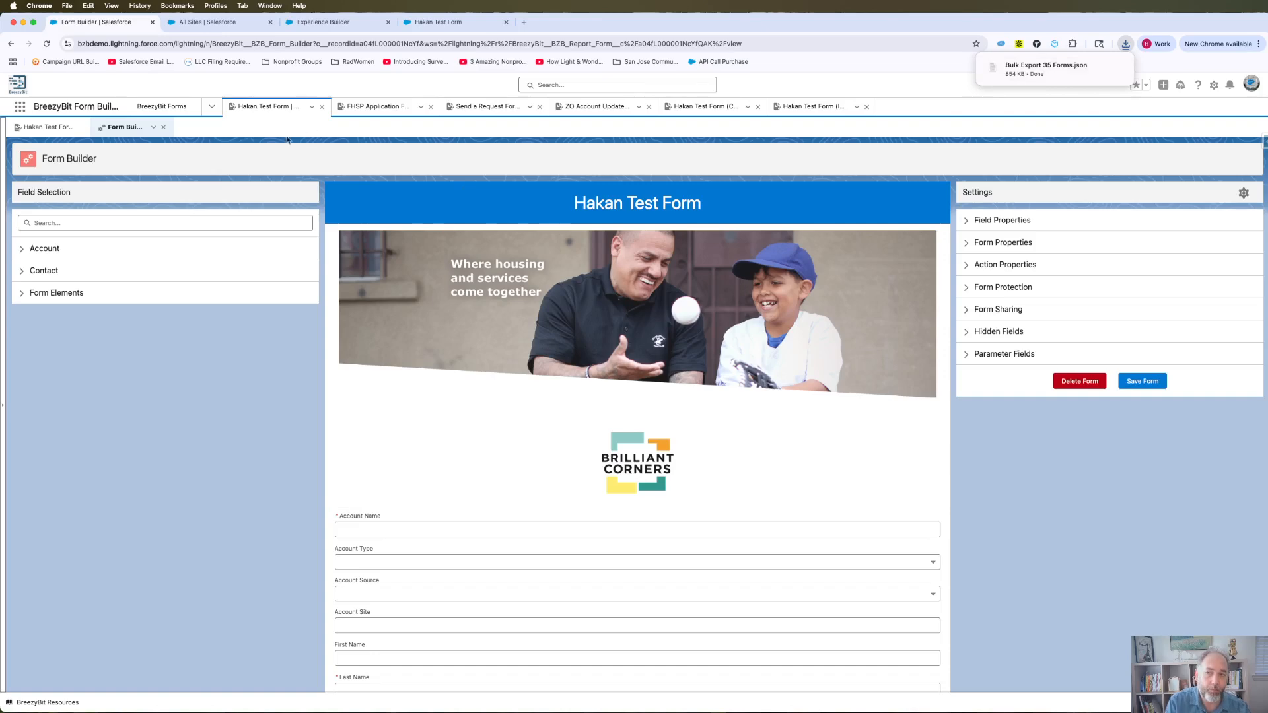
left_click(161, 106)
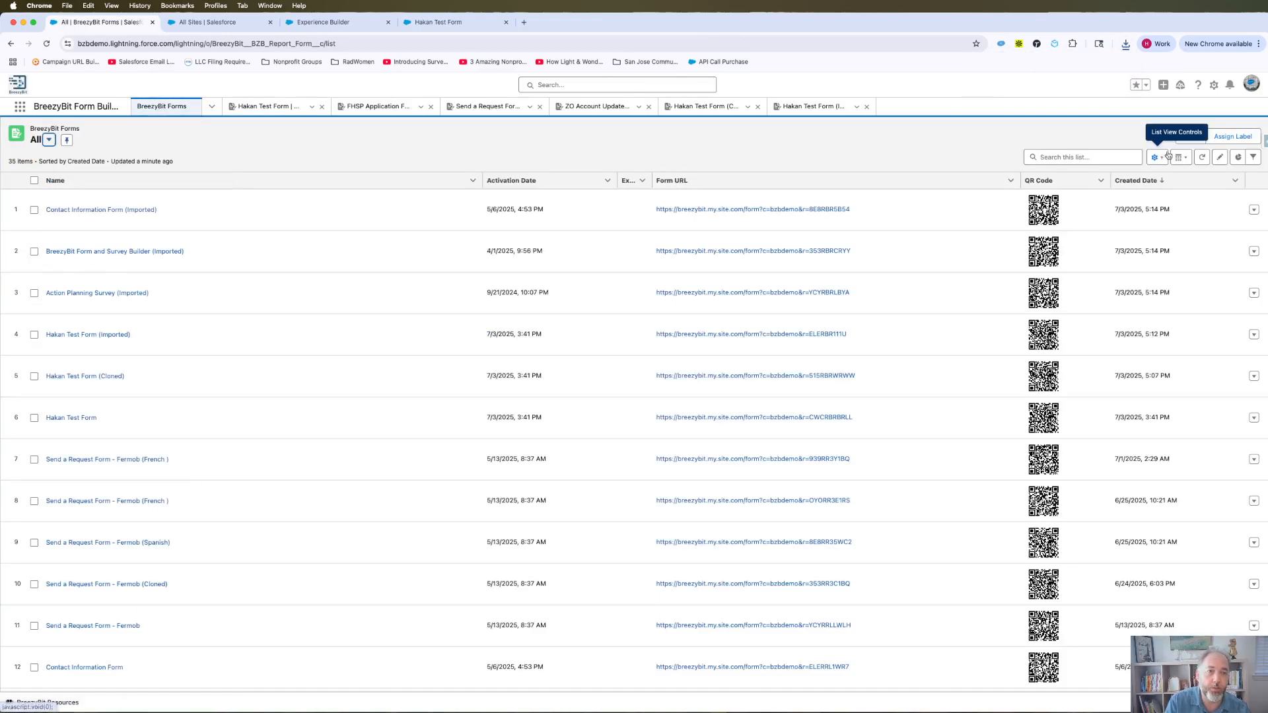
left_click(1190, 138)
left_click(637, 343)
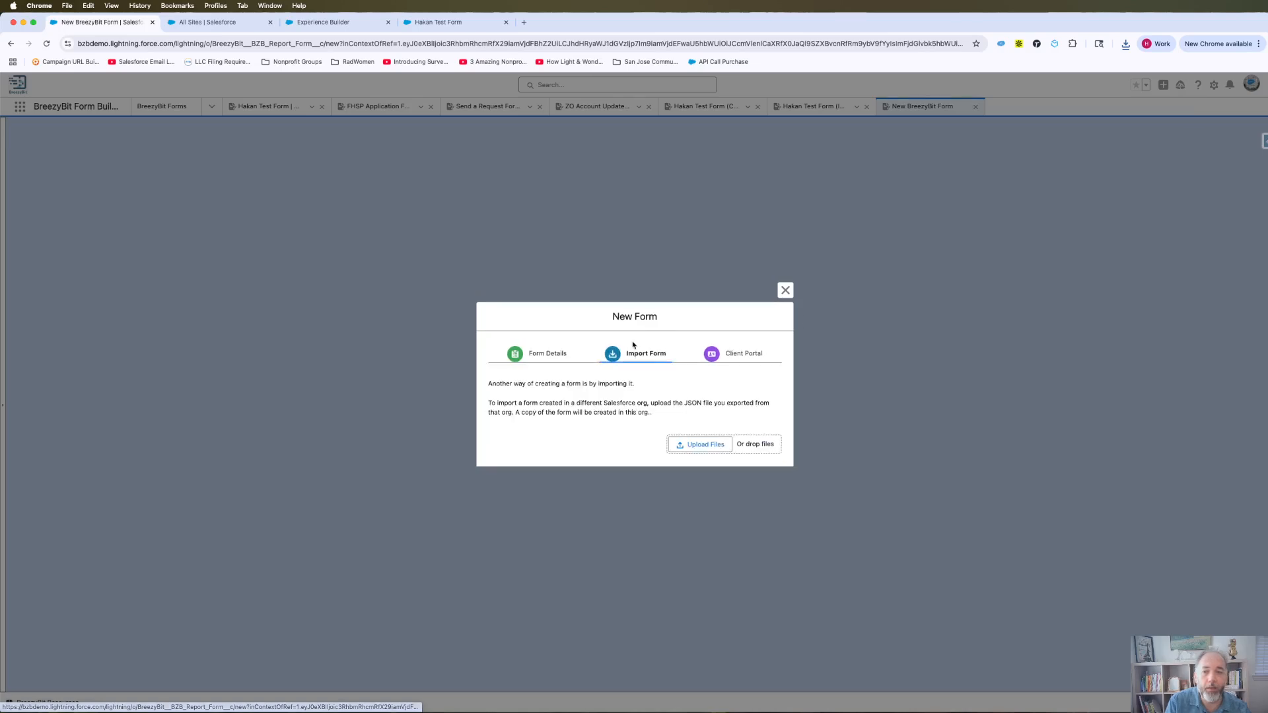
left_click(1126, 43)
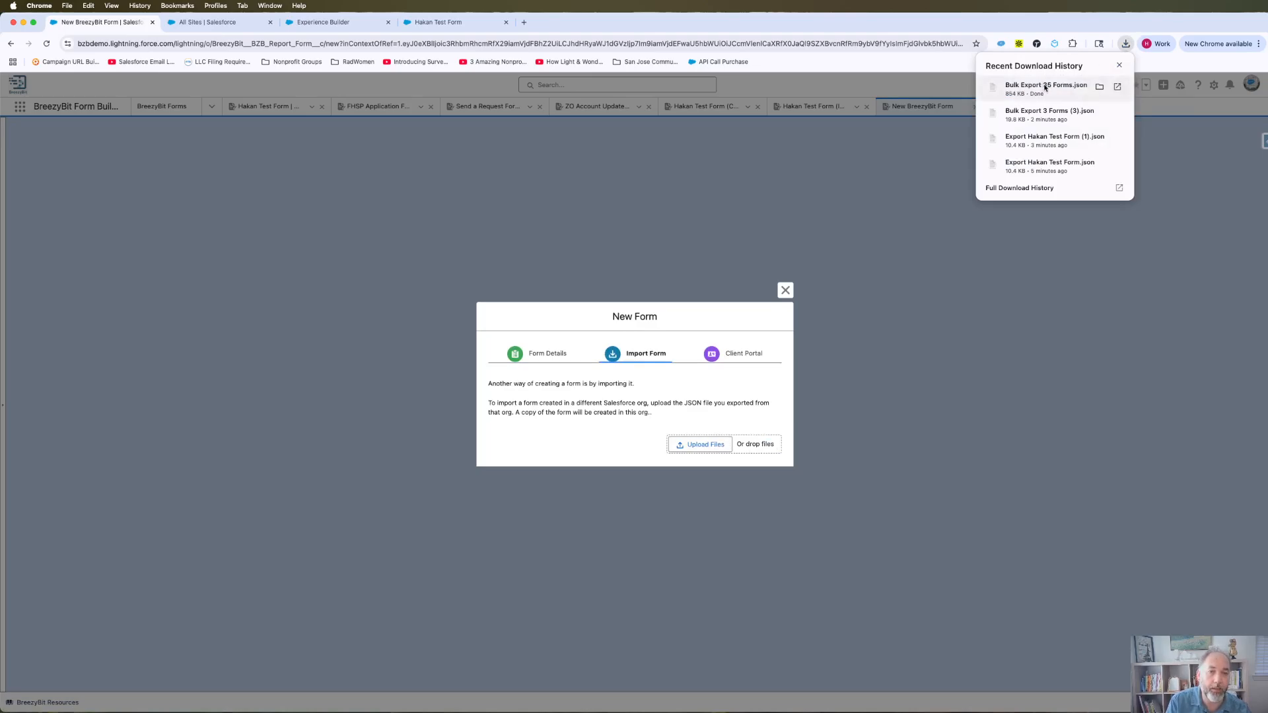
left_click(1119, 65)
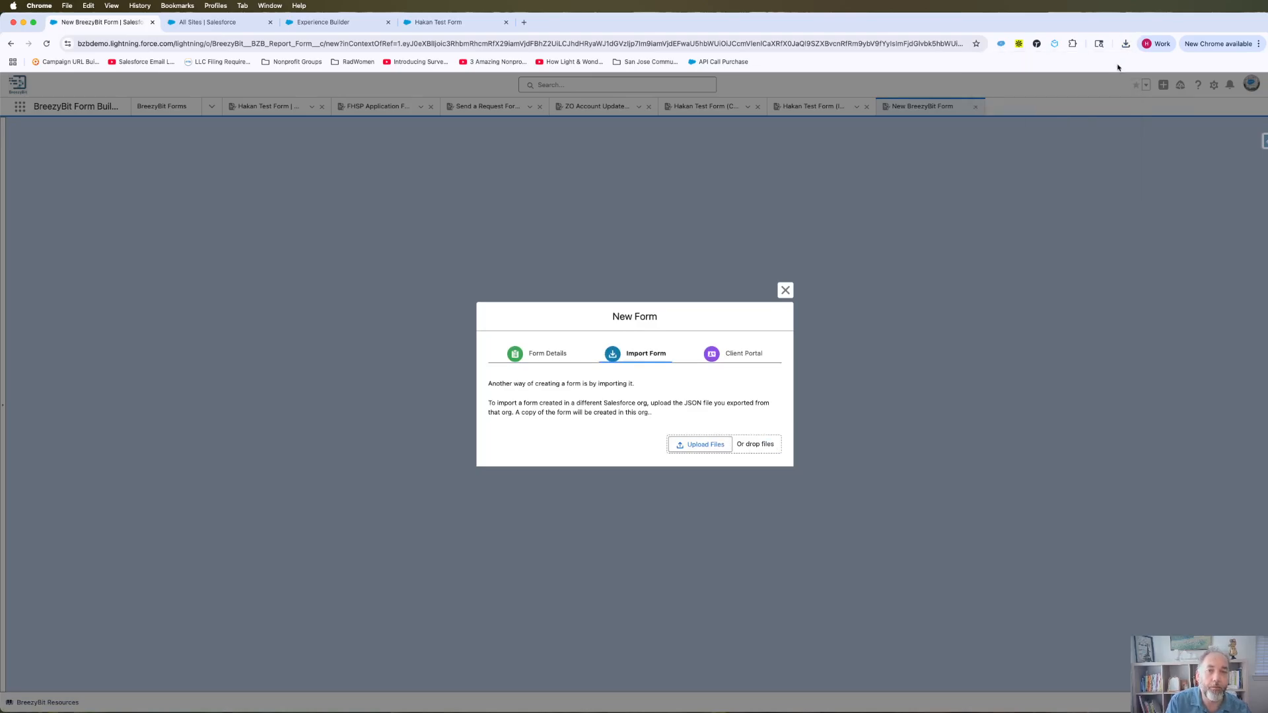
left_click(785, 290)
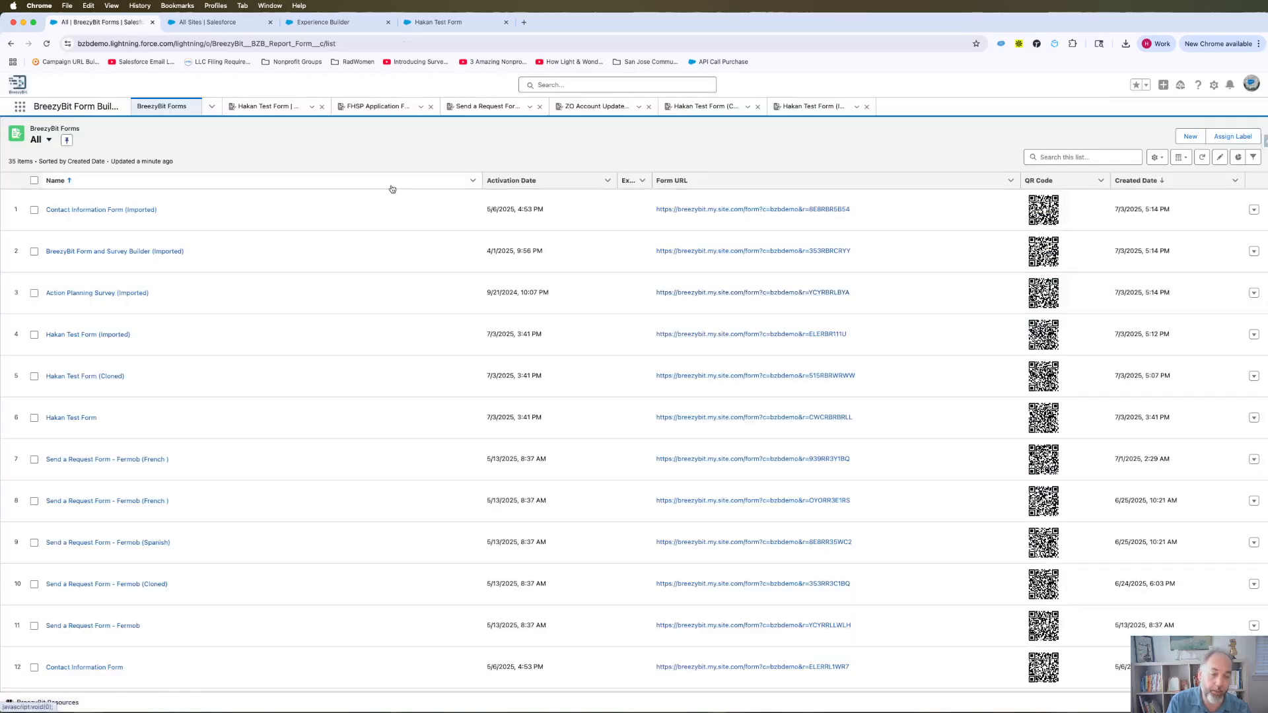